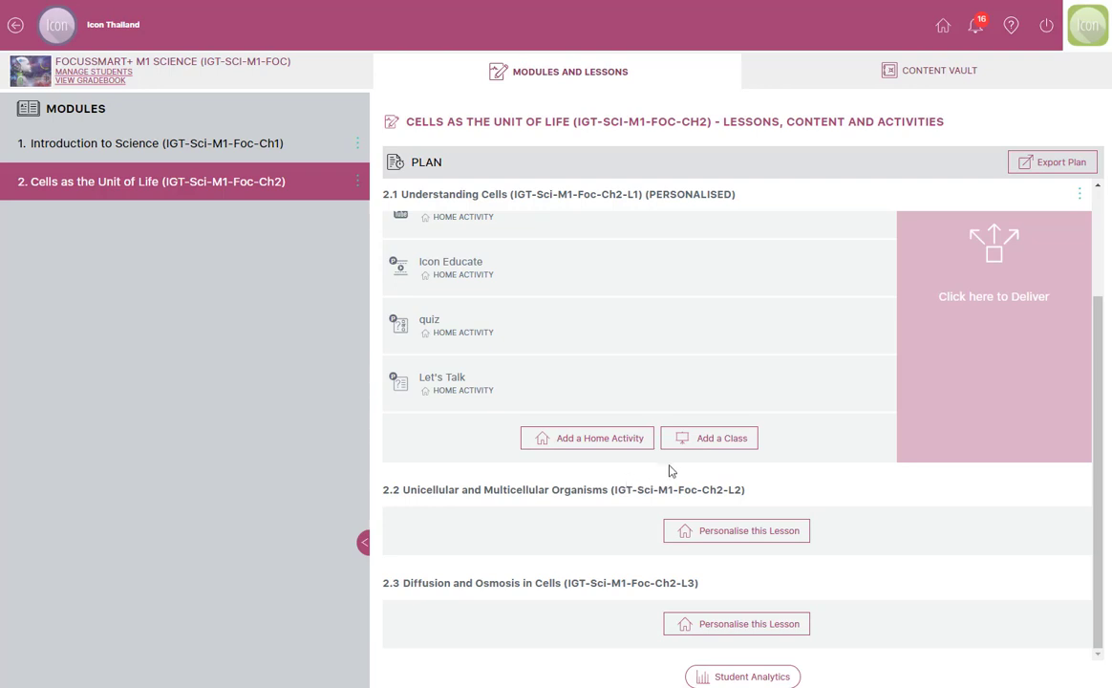
Add a class to lesson 2.1 Understanding Cells with a collaborative whiteboard named Lesson 1
left_click(713, 445)
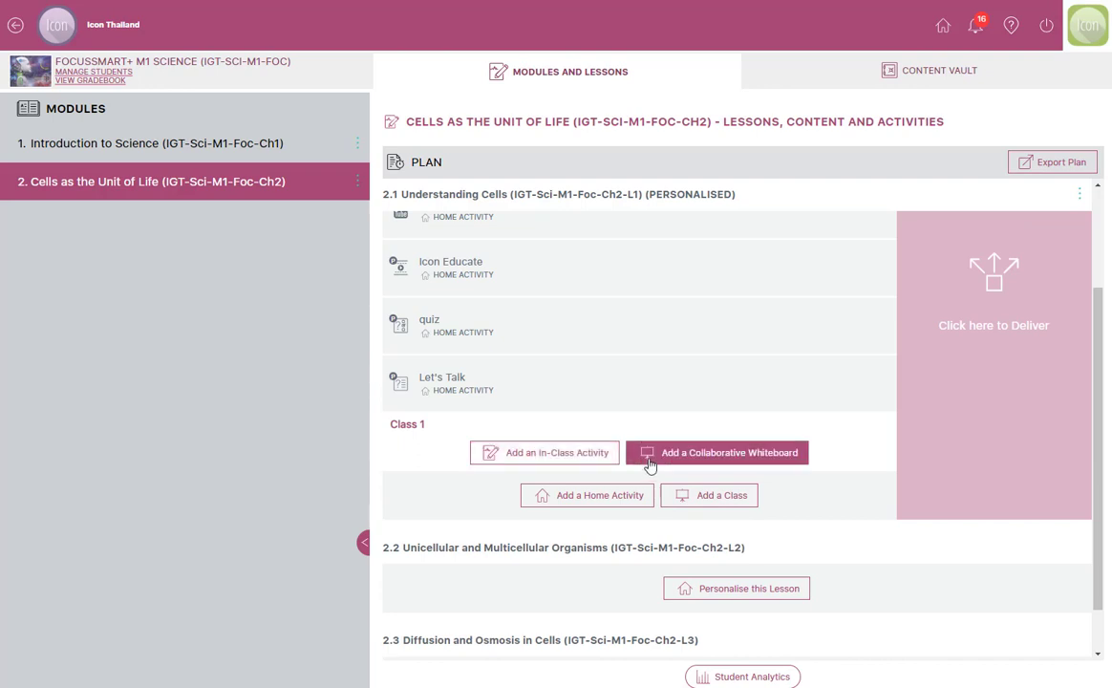
left_click(699, 460)
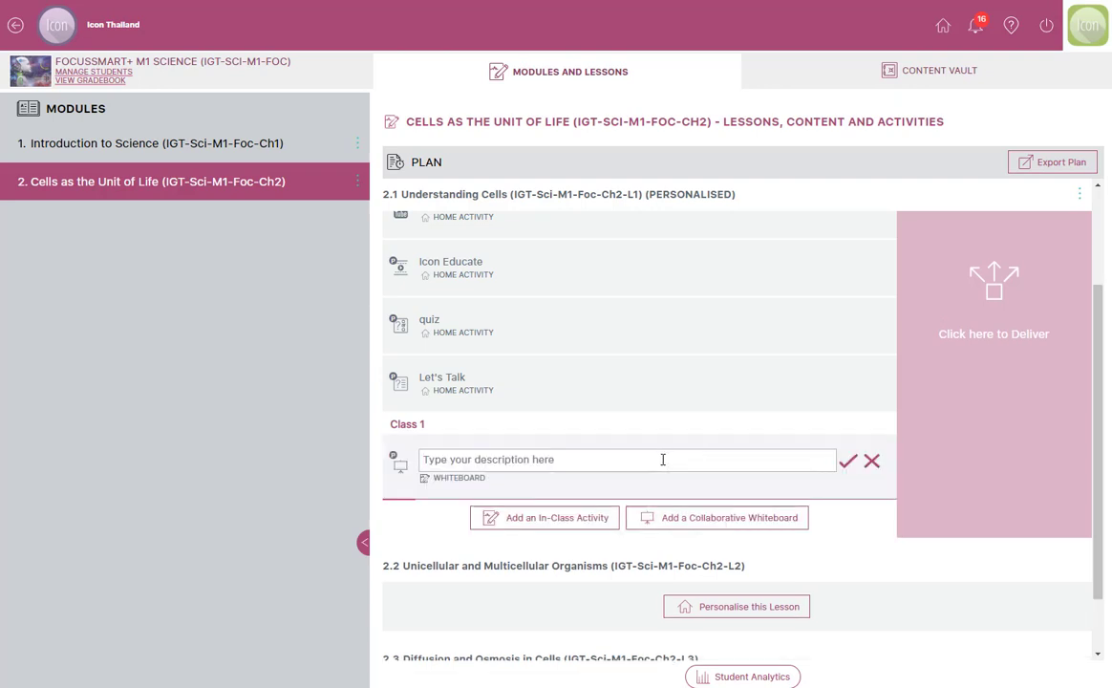
type("Lesson 1")
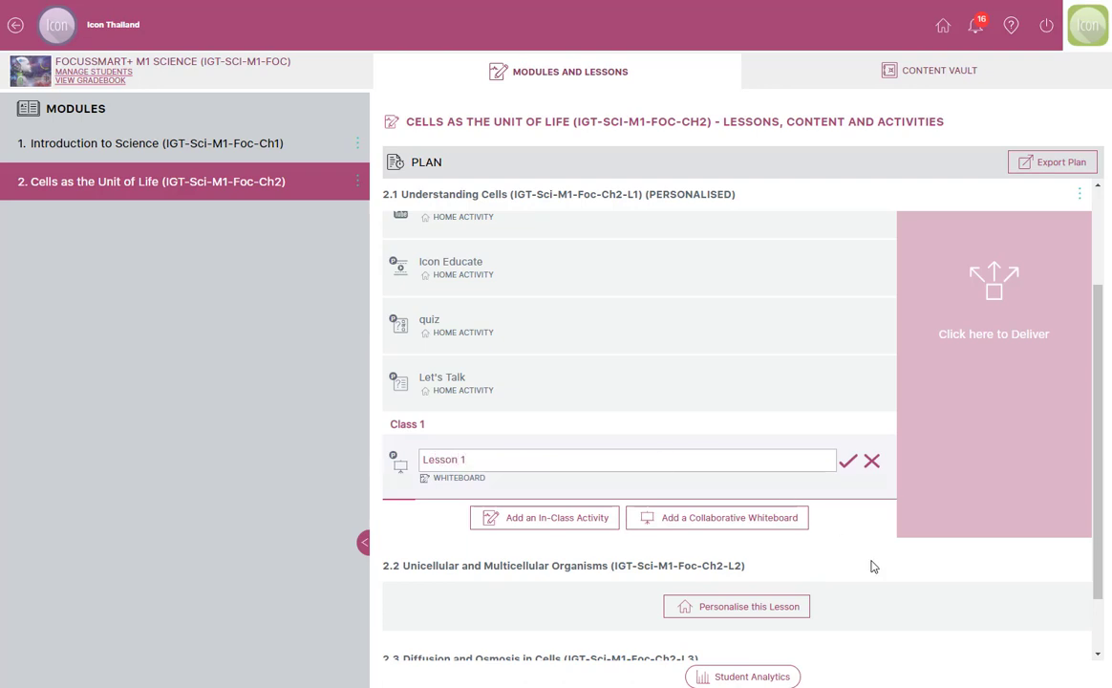
left_click(847, 467)
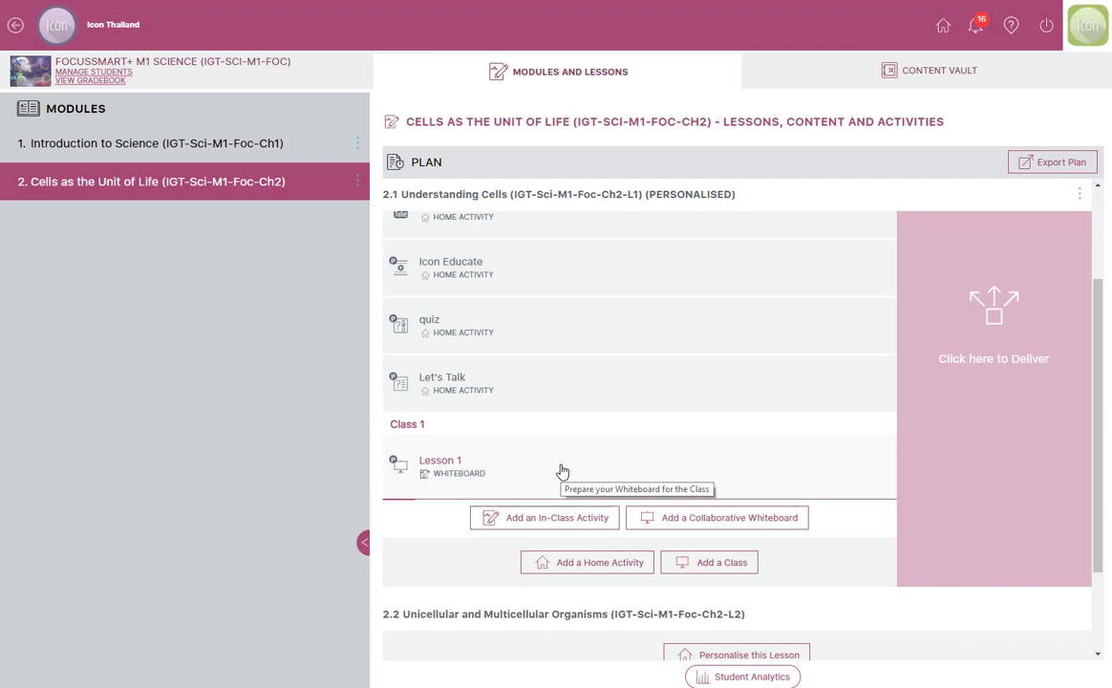
Show the class delivery options for lesson 2.1 and open the Lesson 1 whiteboard for preparation
left_click(994, 317)
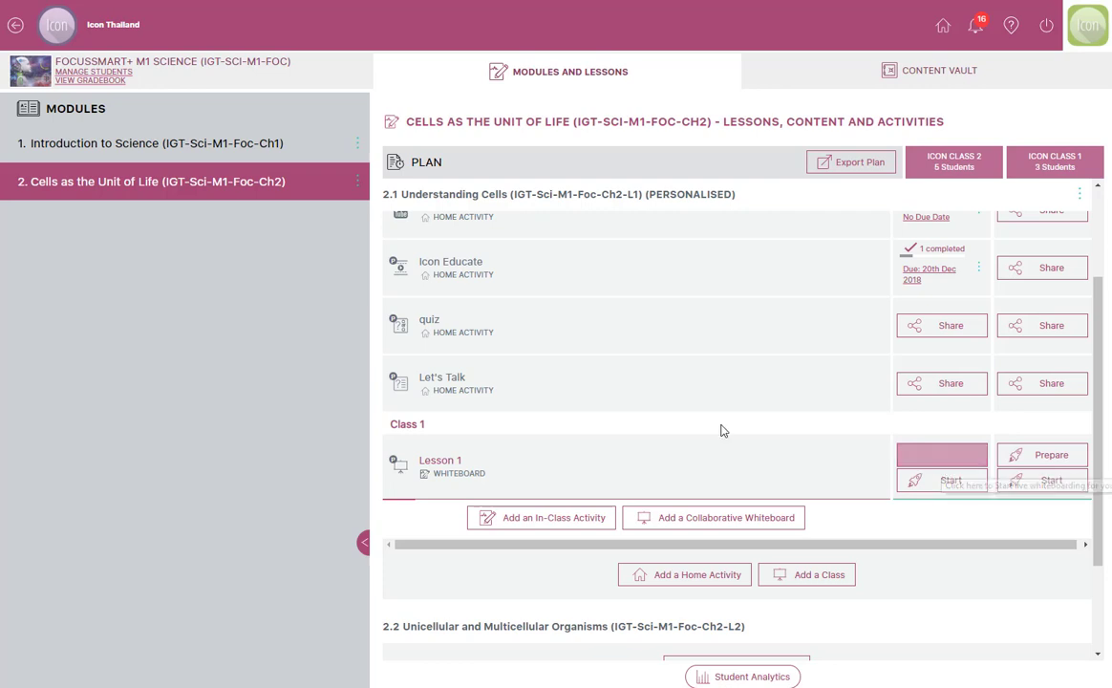
left_click(560, 462)
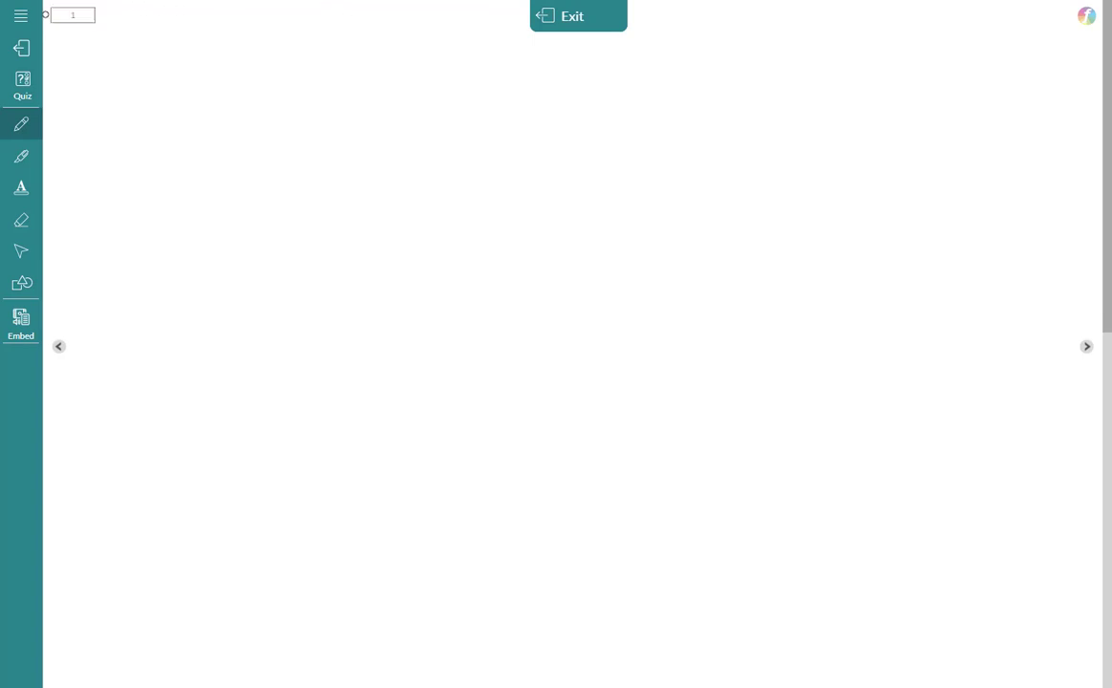
Review the whiteboard's settings for this course and close them without saving
left_click(25, 166)
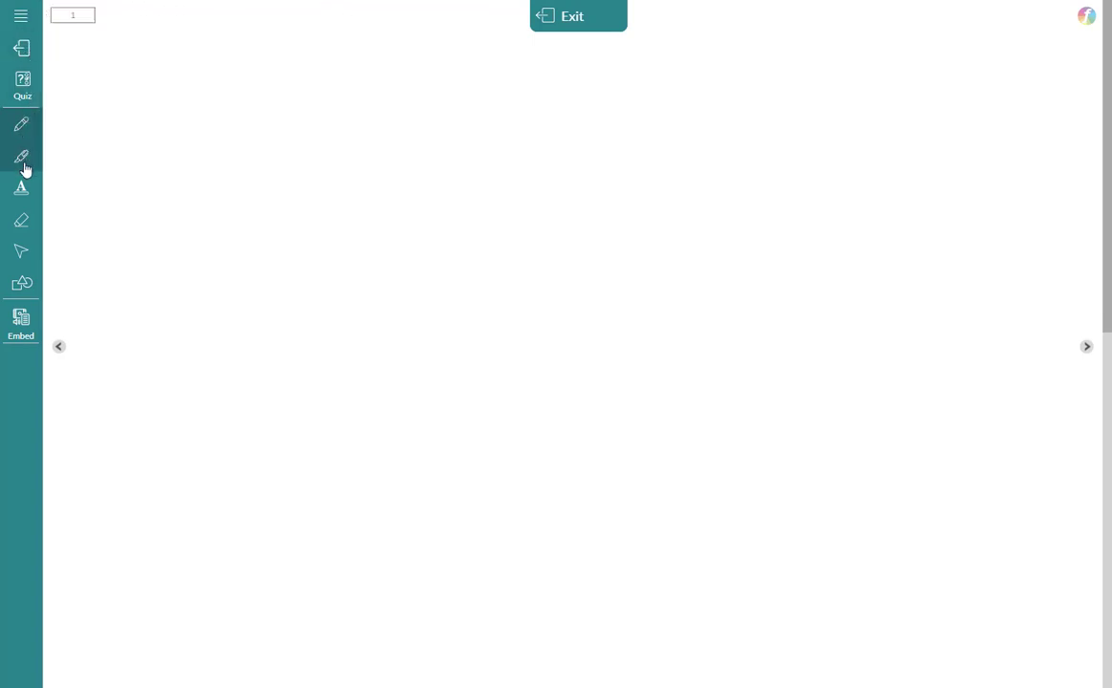
left_click(11, 122)
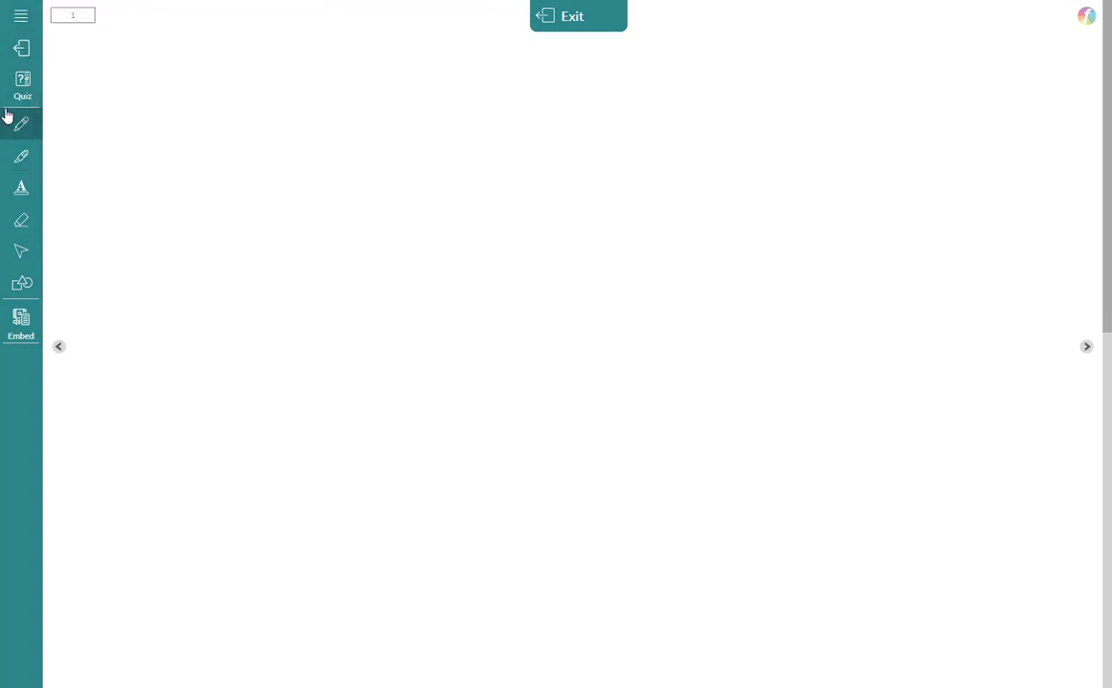
left_click(17, 19)
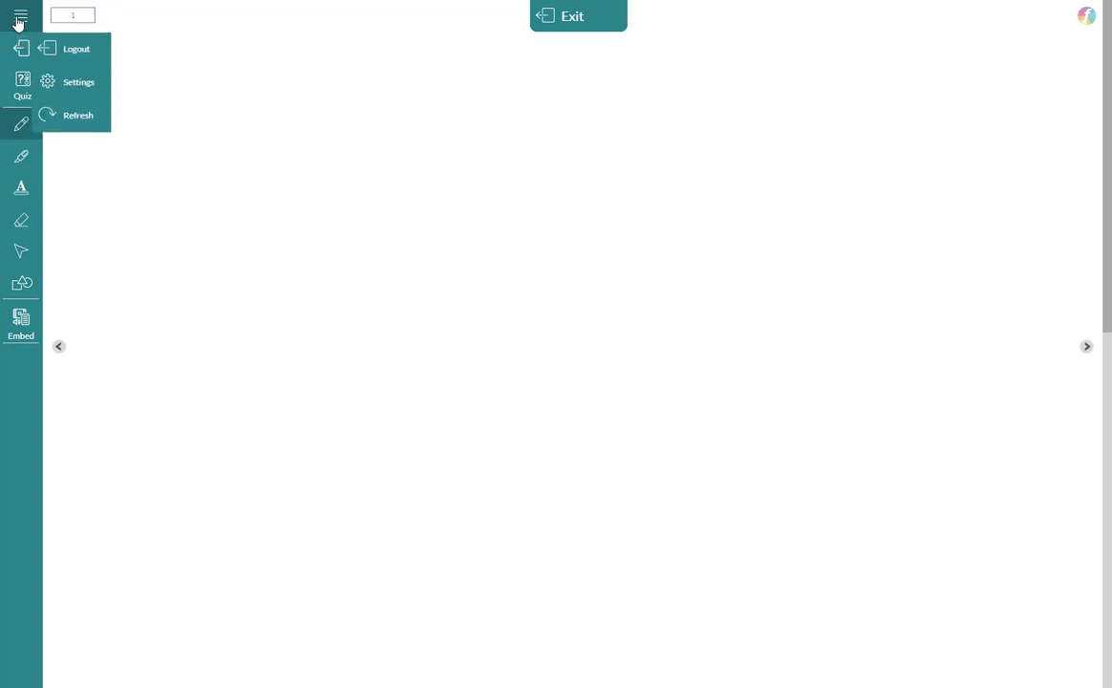
left_click(85, 86)
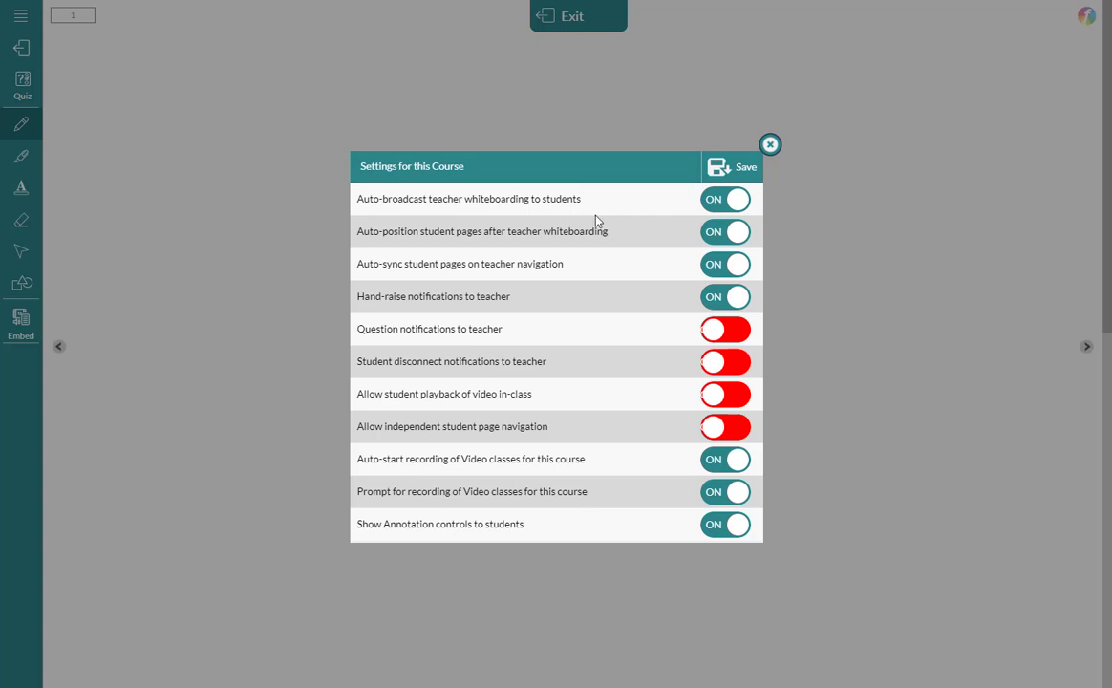
left_click(770, 144)
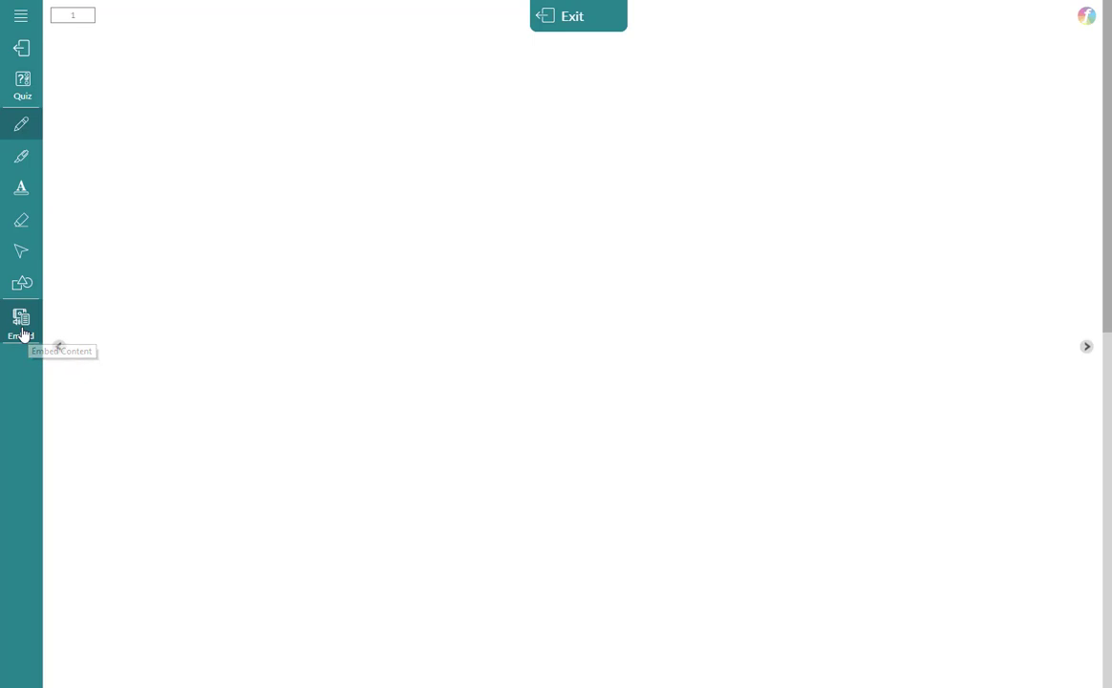
Look at the YouTube and image search options for embedding web content, and close them
left_click(22, 329)
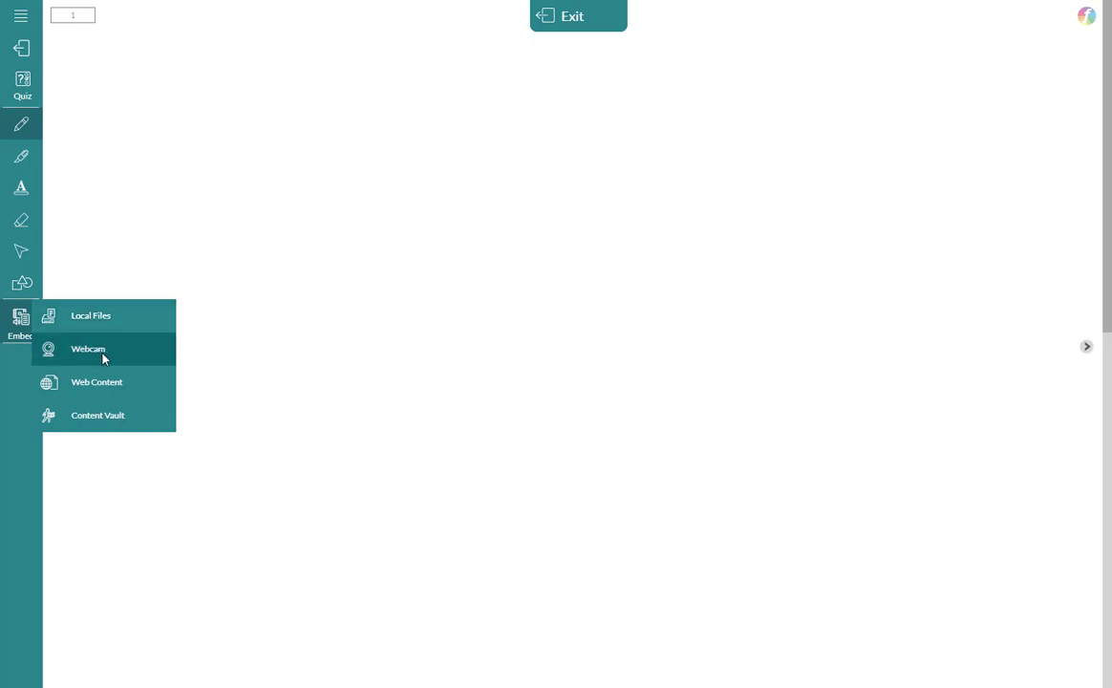
left_click(109, 389)
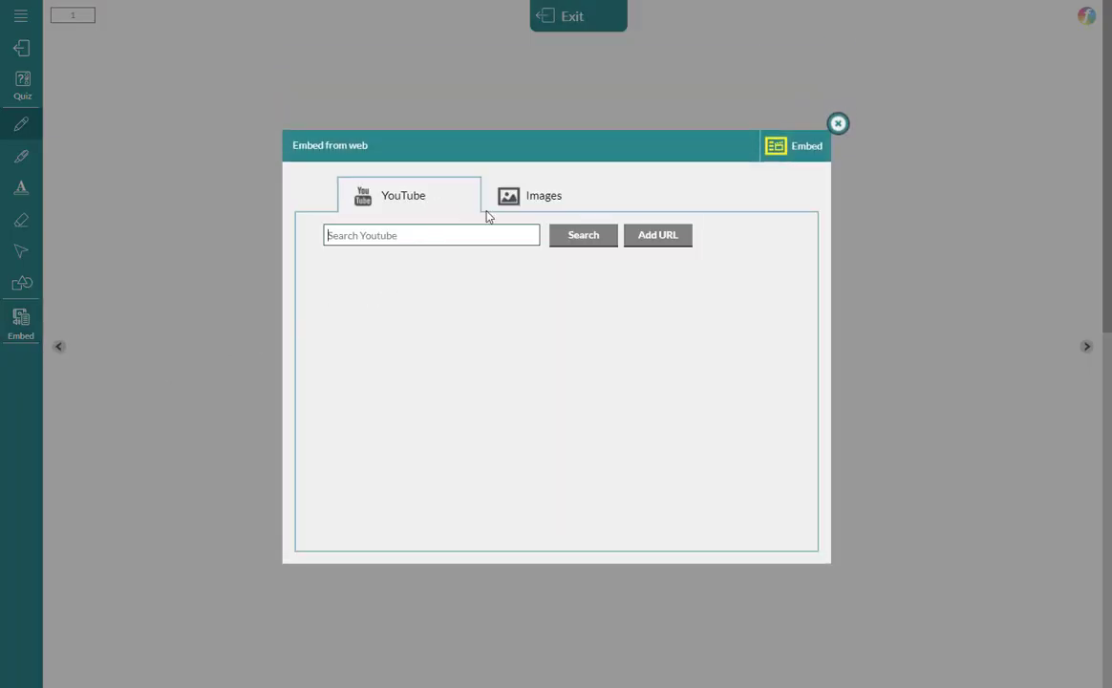
left_click(537, 203)
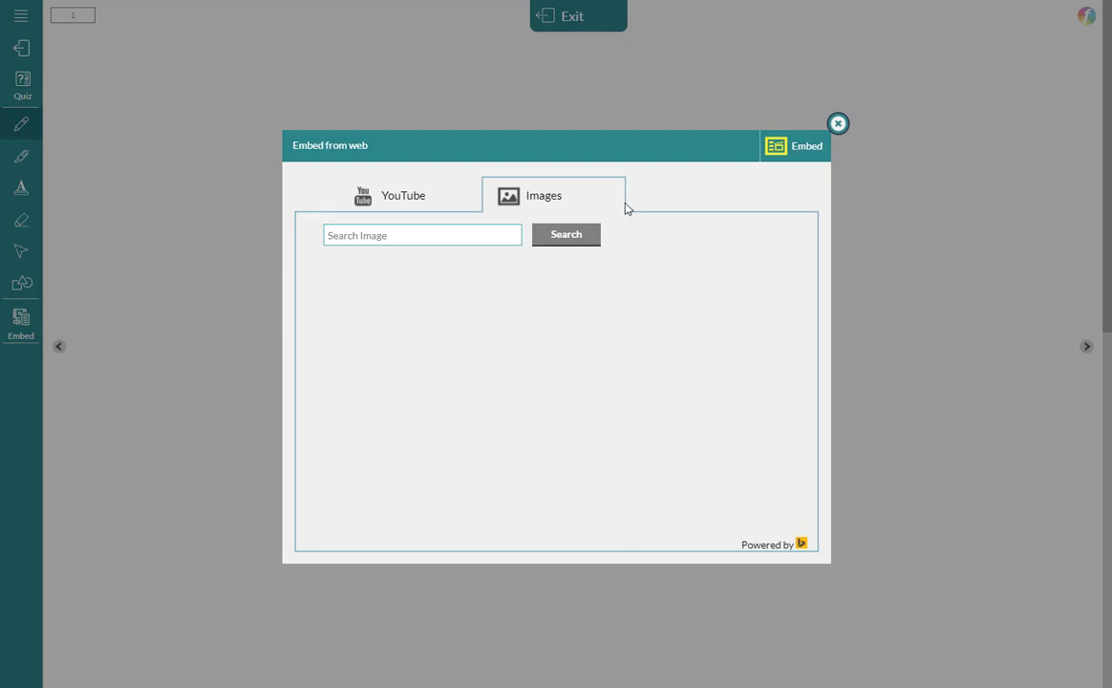
left_click(839, 126)
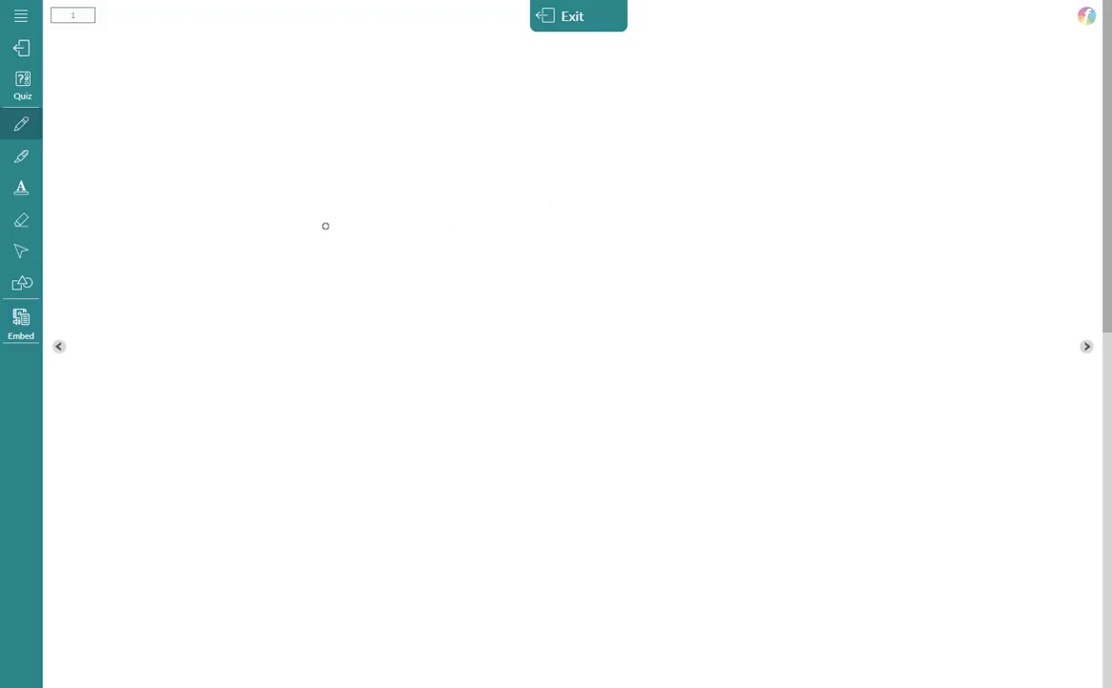
Choose the local presentation IconGroup.pptx for embedding, with its animations shown
left_click(32, 336)
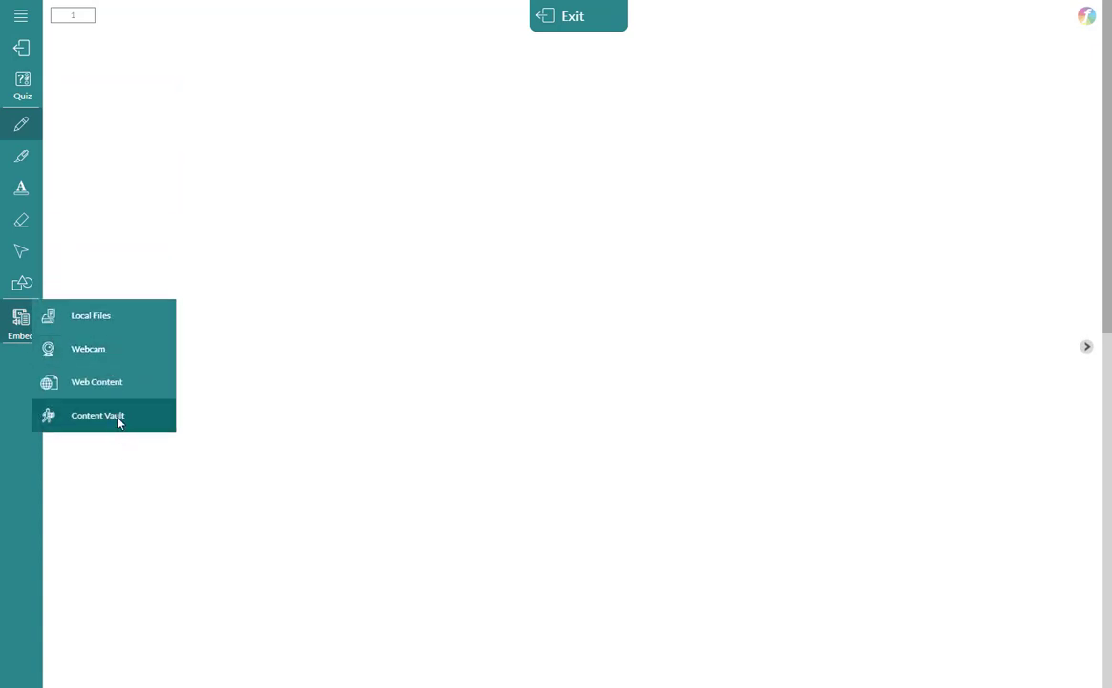
left_click(90, 322)
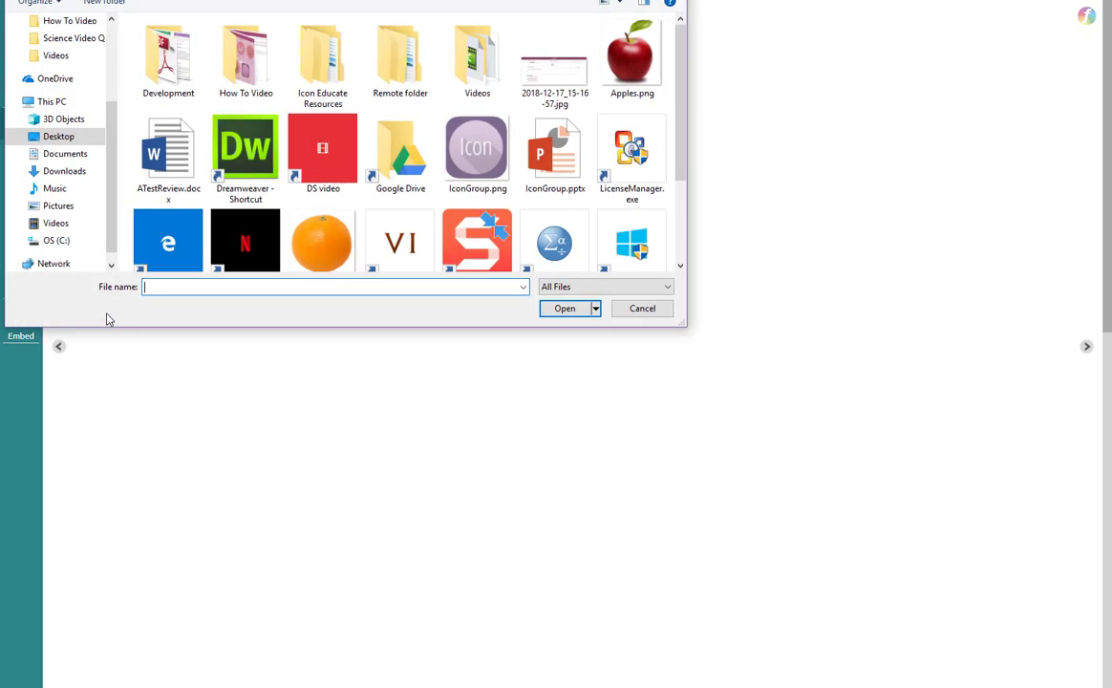
double_click(554, 168)
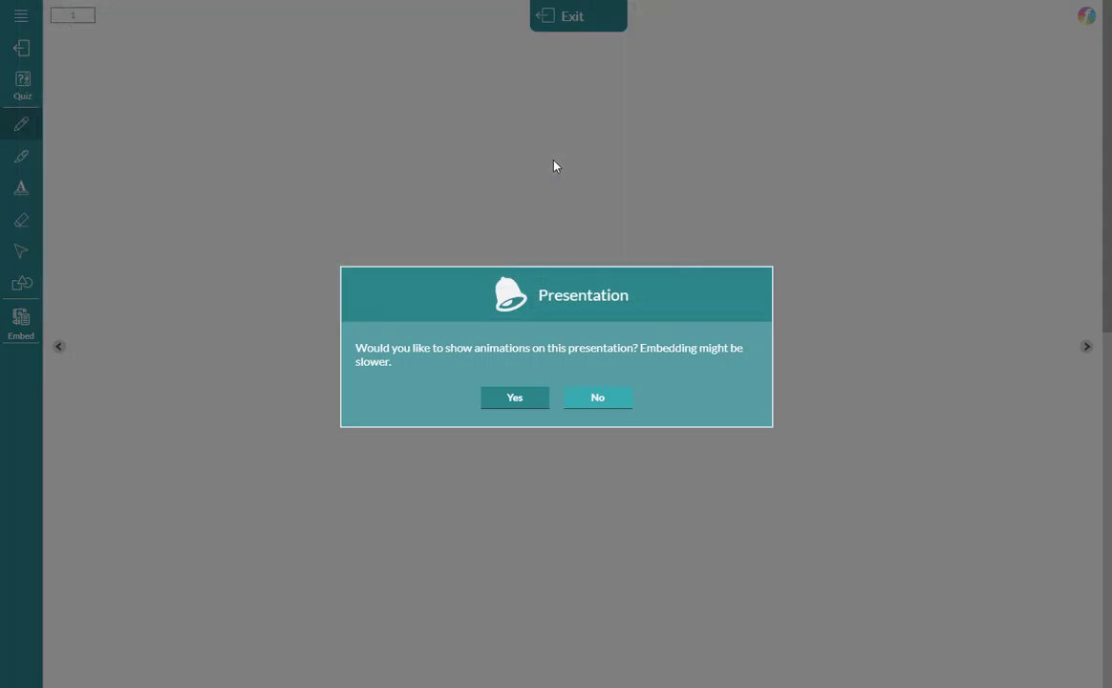
left_click(511, 401)
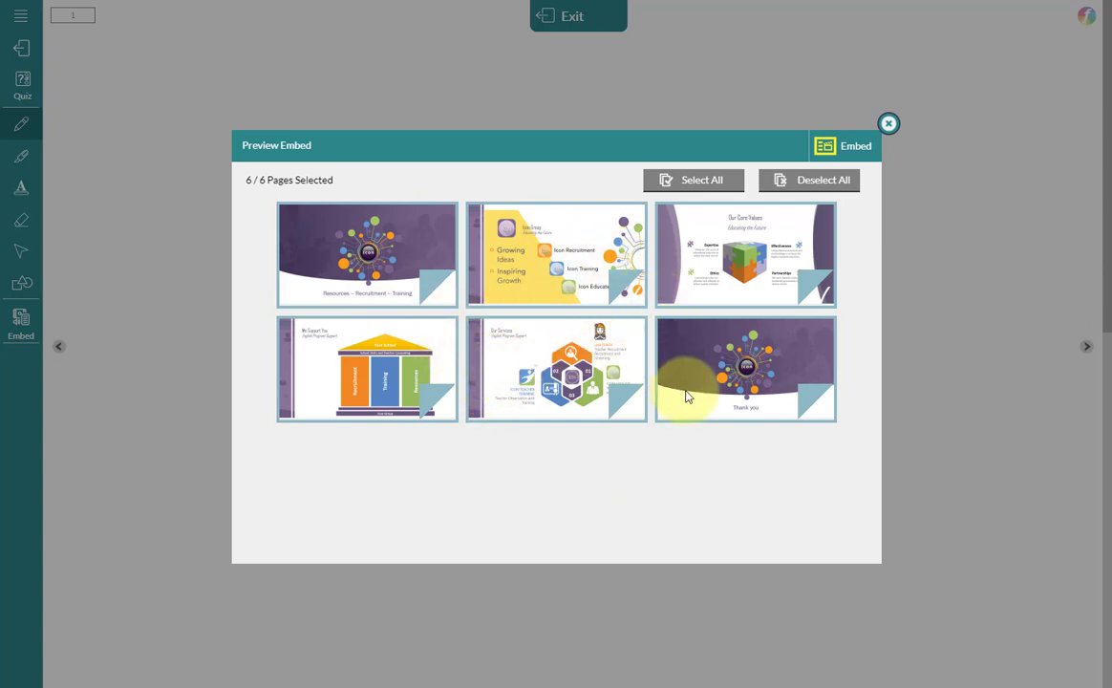
Deselect all presentation pages, try selecting the second, fourth and fifth slides individually, and deselect them again
left_click(778, 181)
left_click(564, 221)
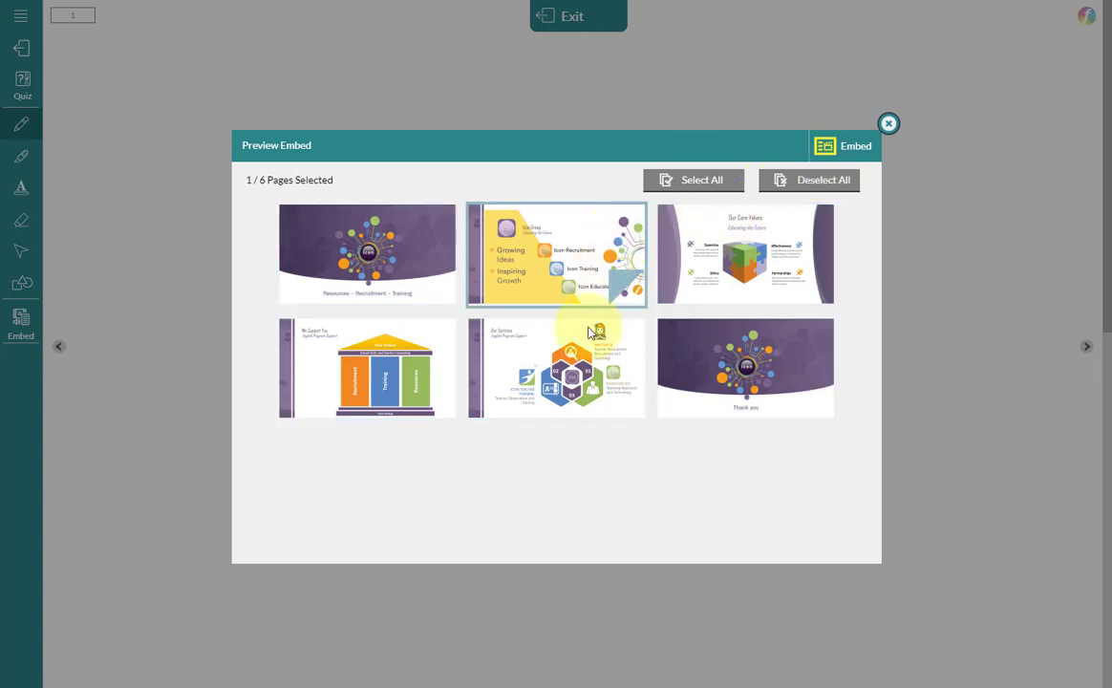
left_click(590, 331)
left_click(401, 362)
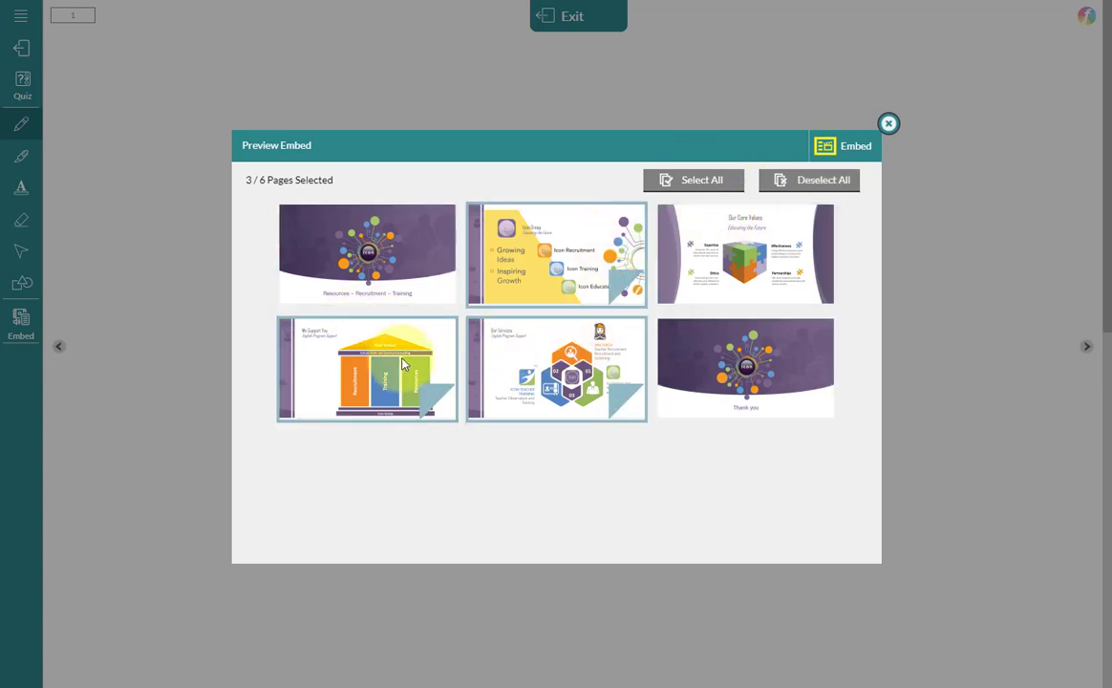
left_click(540, 250)
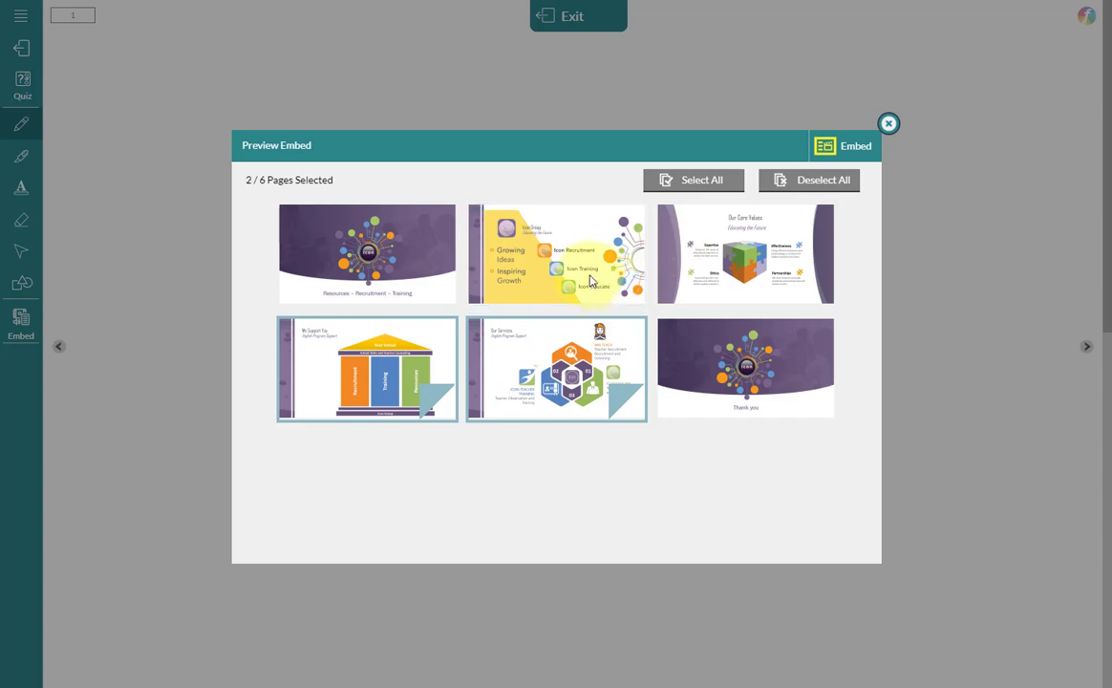
left_click(574, 374)
left_click(414, 331)
Select all six presentation pages and embed them in the whiteboard
left_click(681, 182)
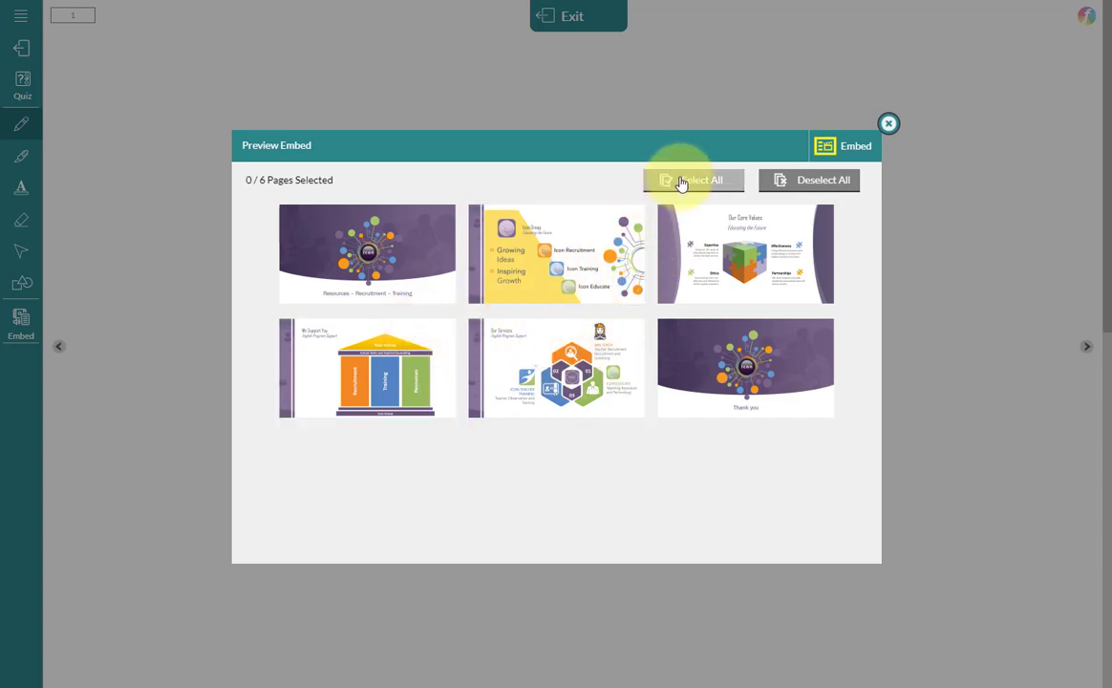
left_click(681, 181)
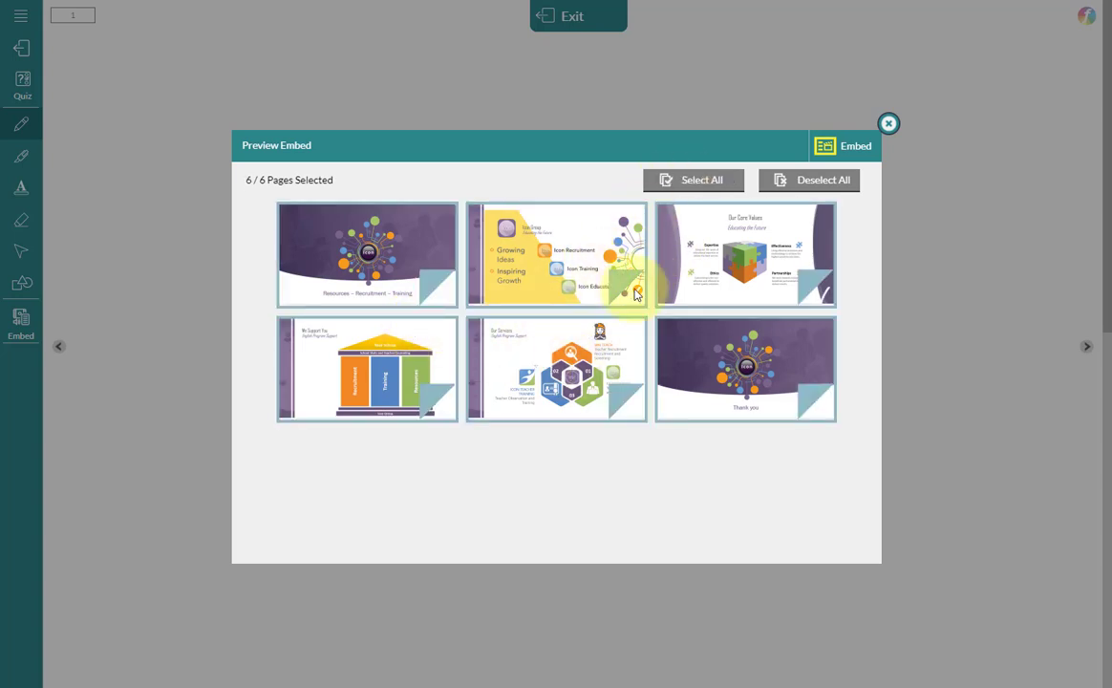
left_click(846, 148)
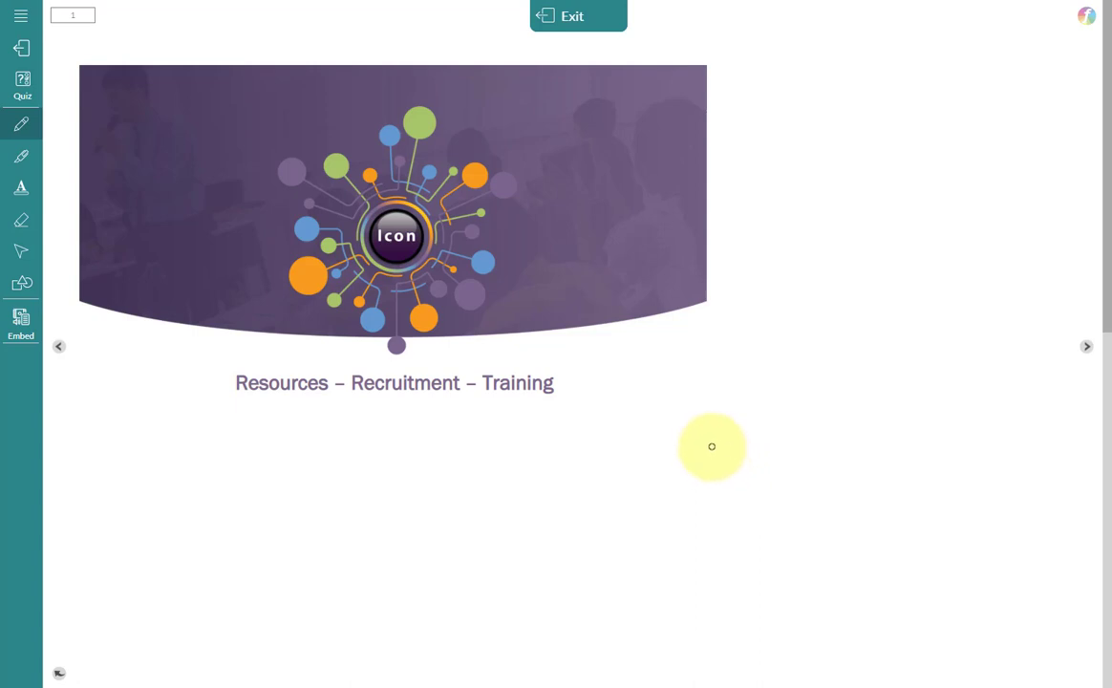
Draw a short freehand blue pen stroke below the embedded title slide
left_click_drag(312, 516, 354, 537)
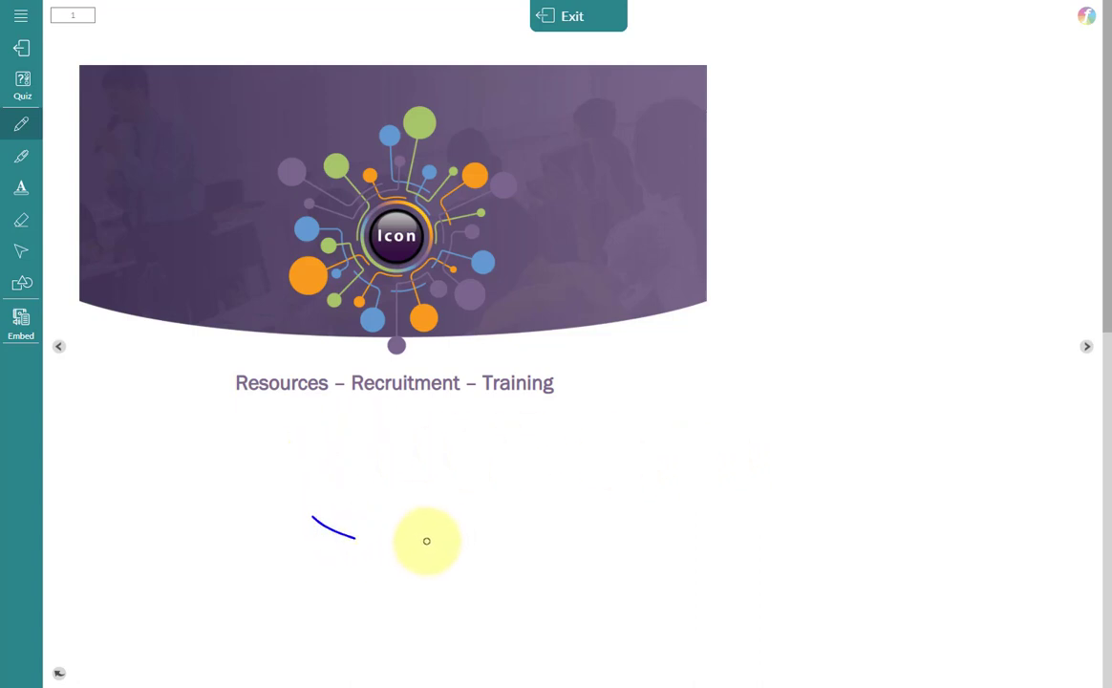
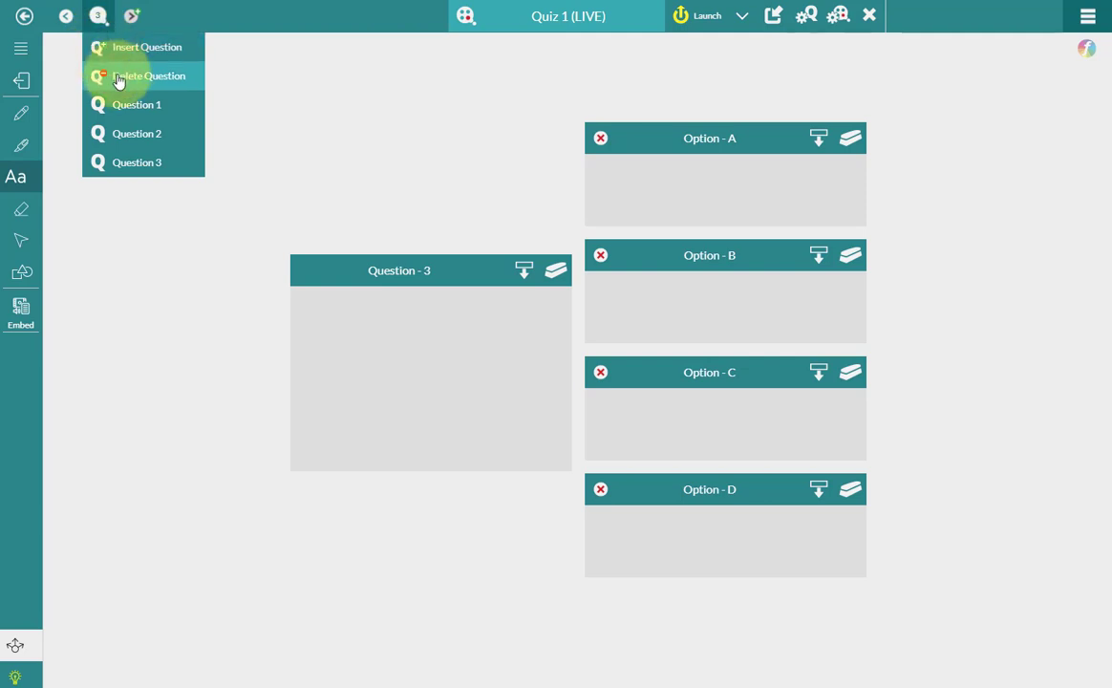
Delete Question 3 from Quiz 1 and check the question list
left_click(118, 78)
left_click(496, 397)
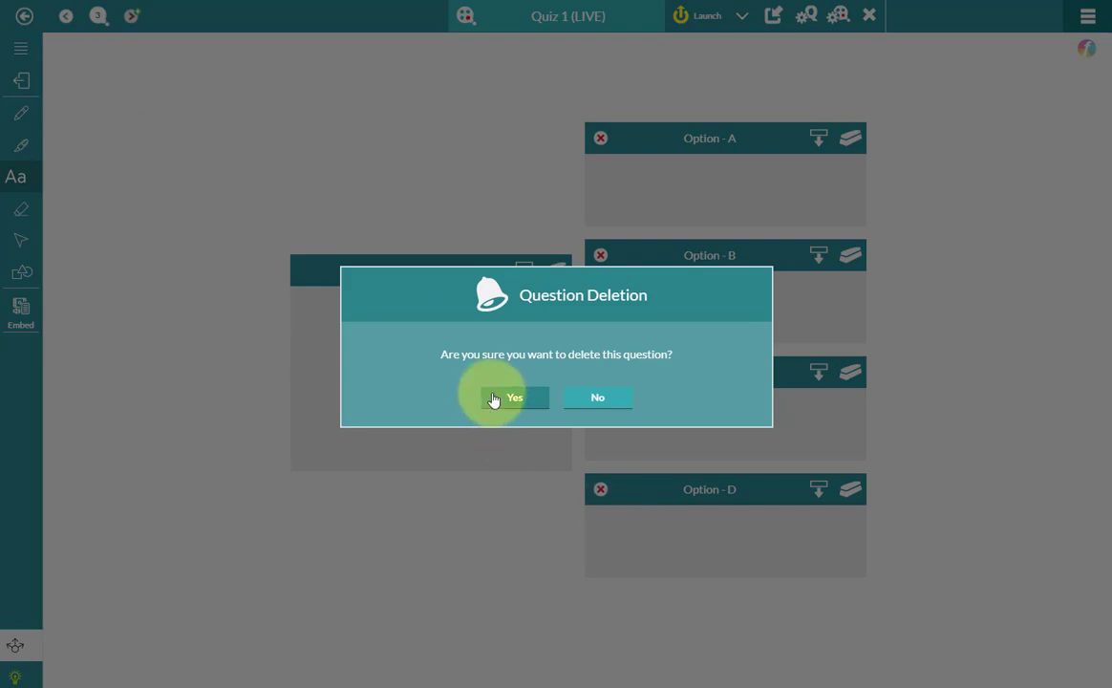
left_click(98, 17)
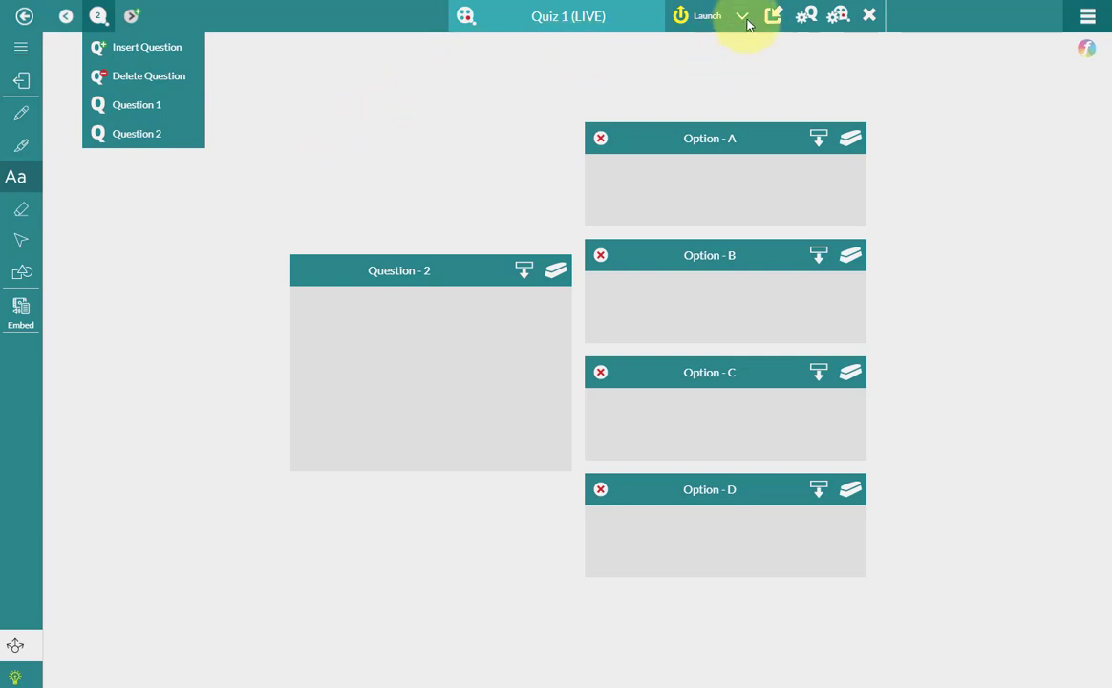
left_click(905, 59)
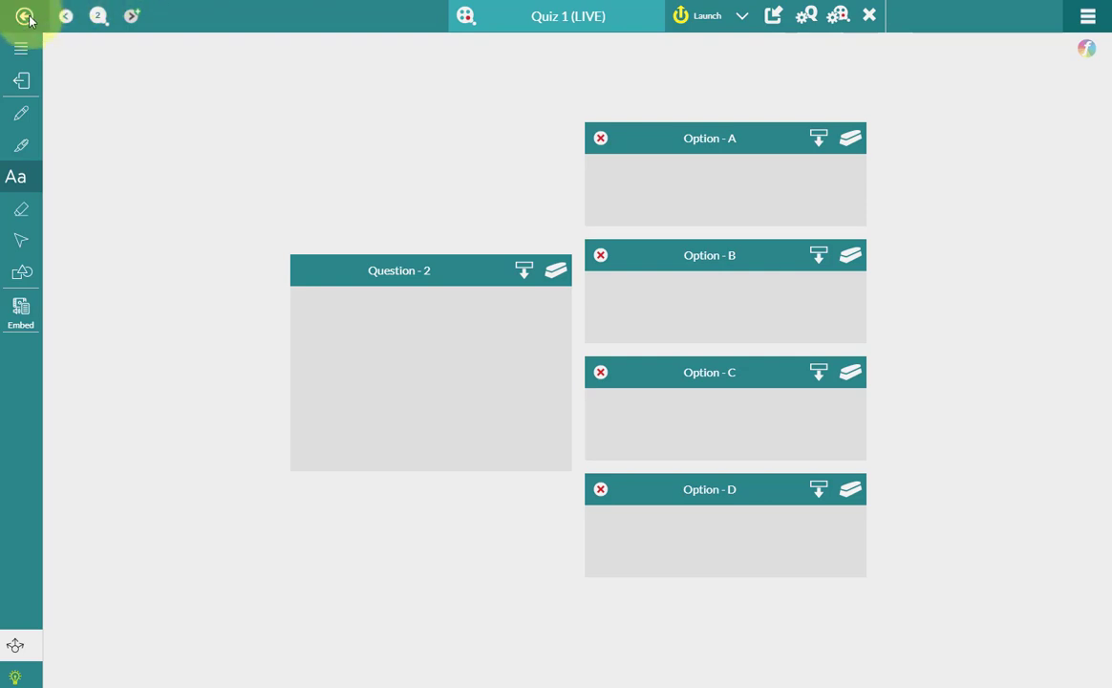
Examine the choices for quiz type, time limit level and average time per question in Quiz 1's settings
left_click(852, 21)
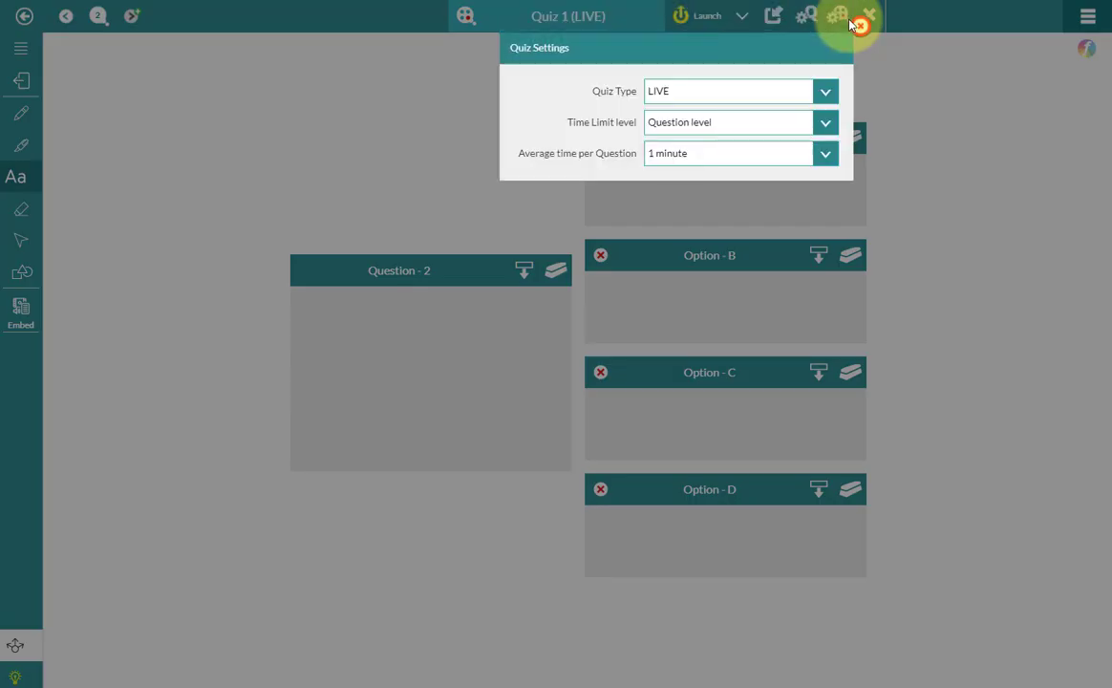
left_click(825, 93)
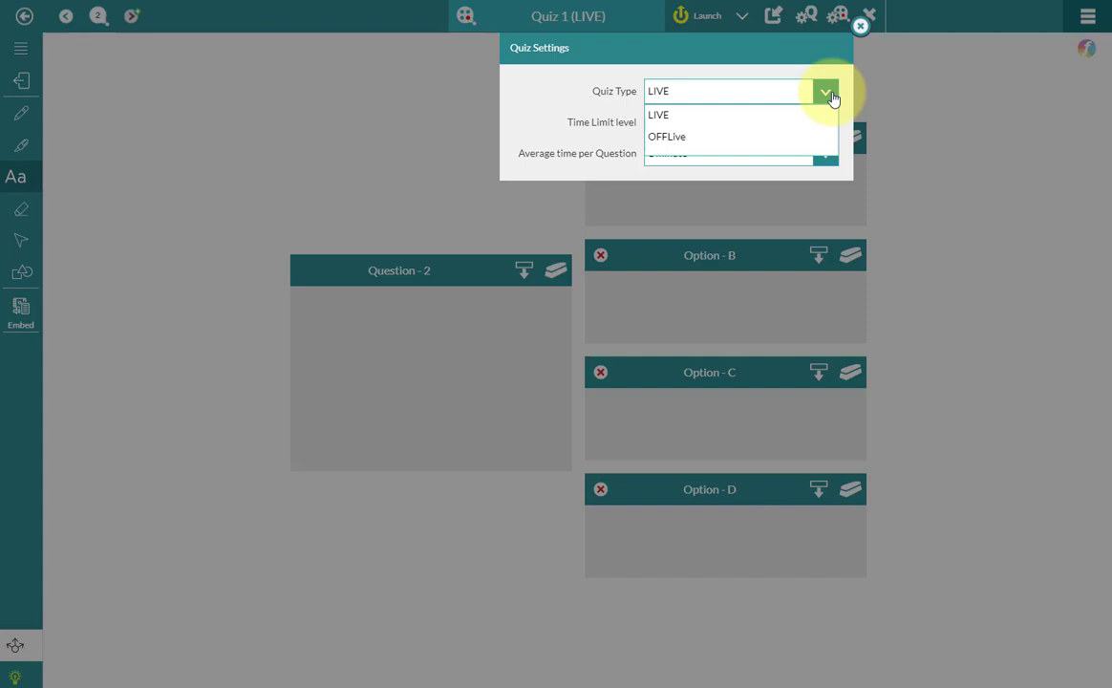
left_click(829, 95)
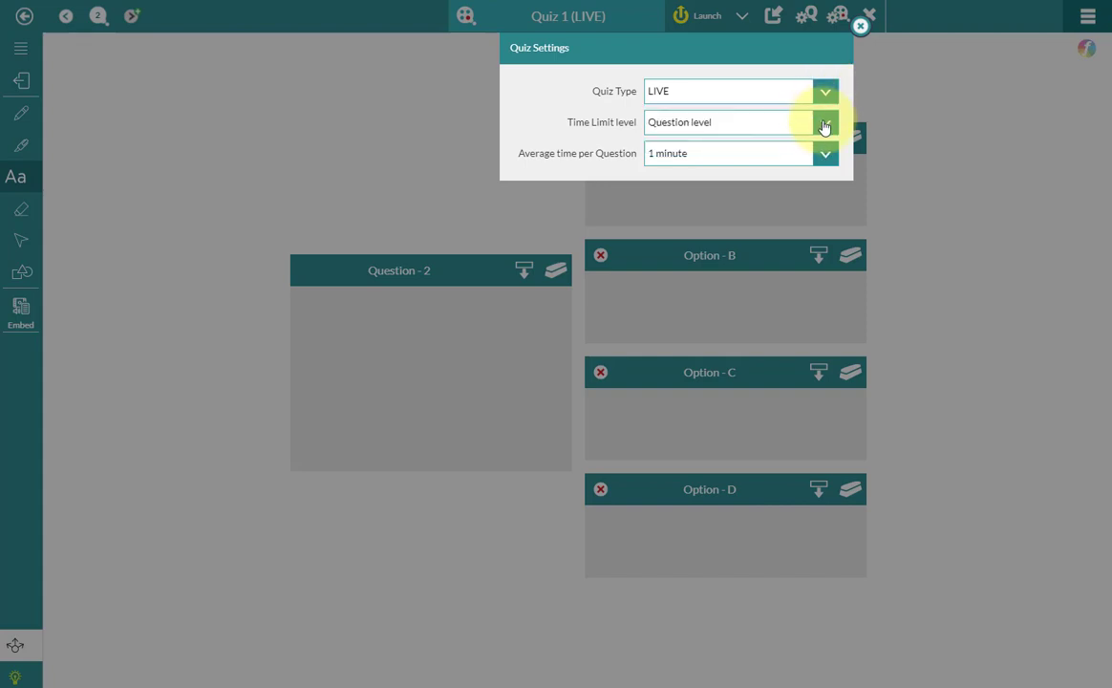
left_click(827, 124)
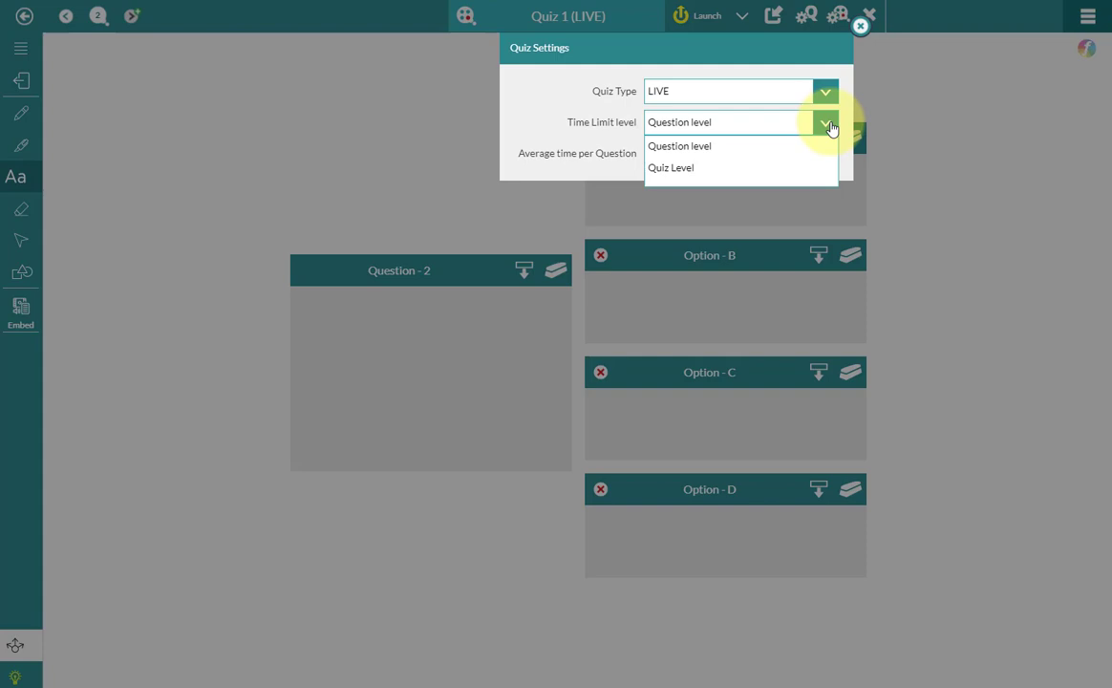
left_click(827, 124)
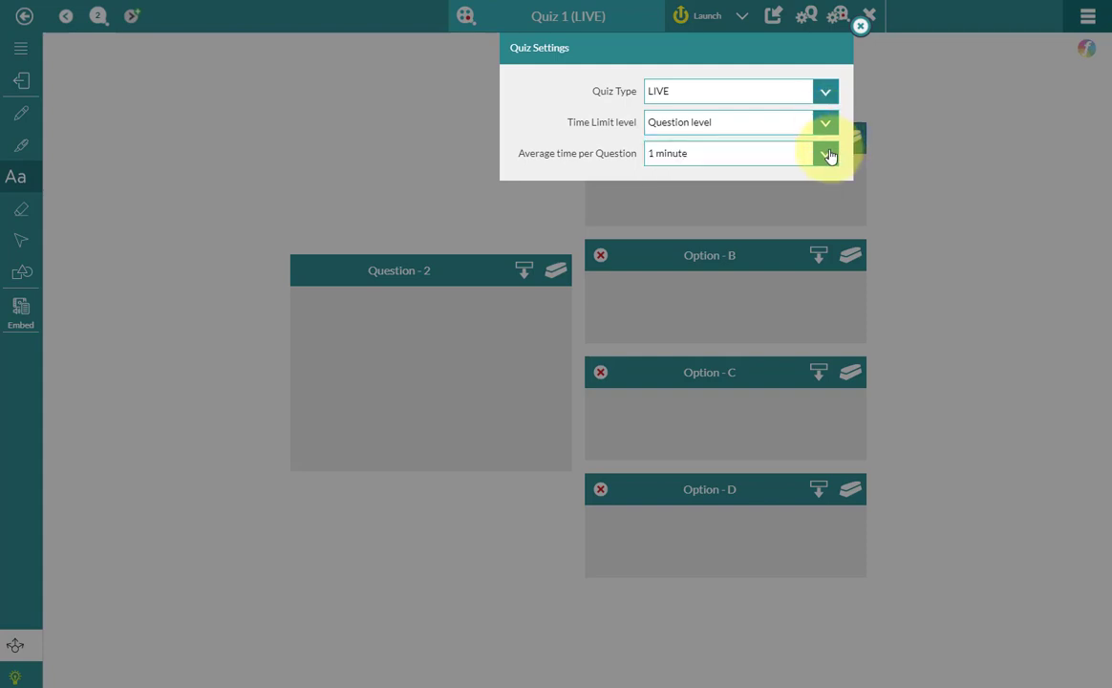
left_click(828, 154)
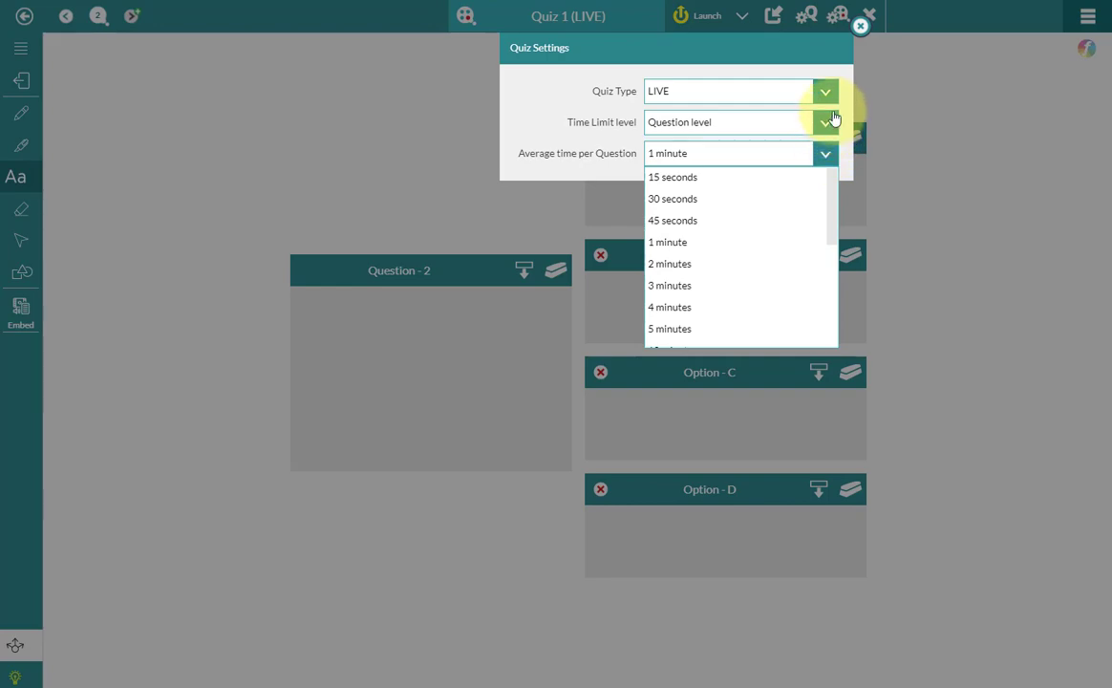
left_click(860, 27)
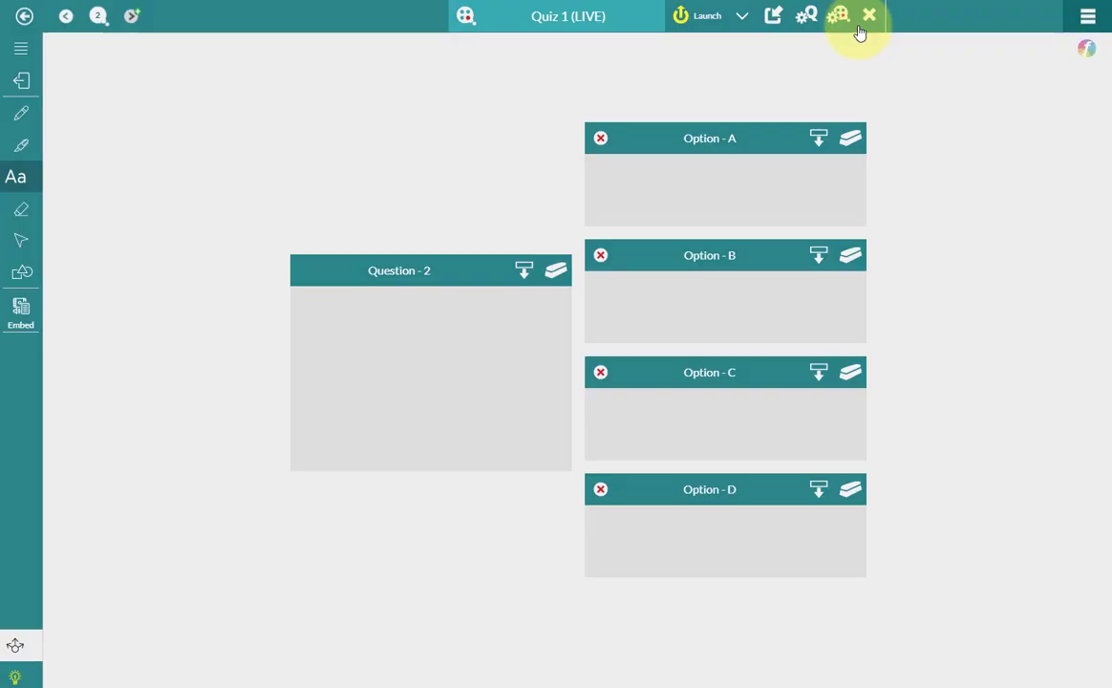
Review Question 2's type, layout and difficulty options in its question settings and set the number of choices to 3
left_click(810, 21)
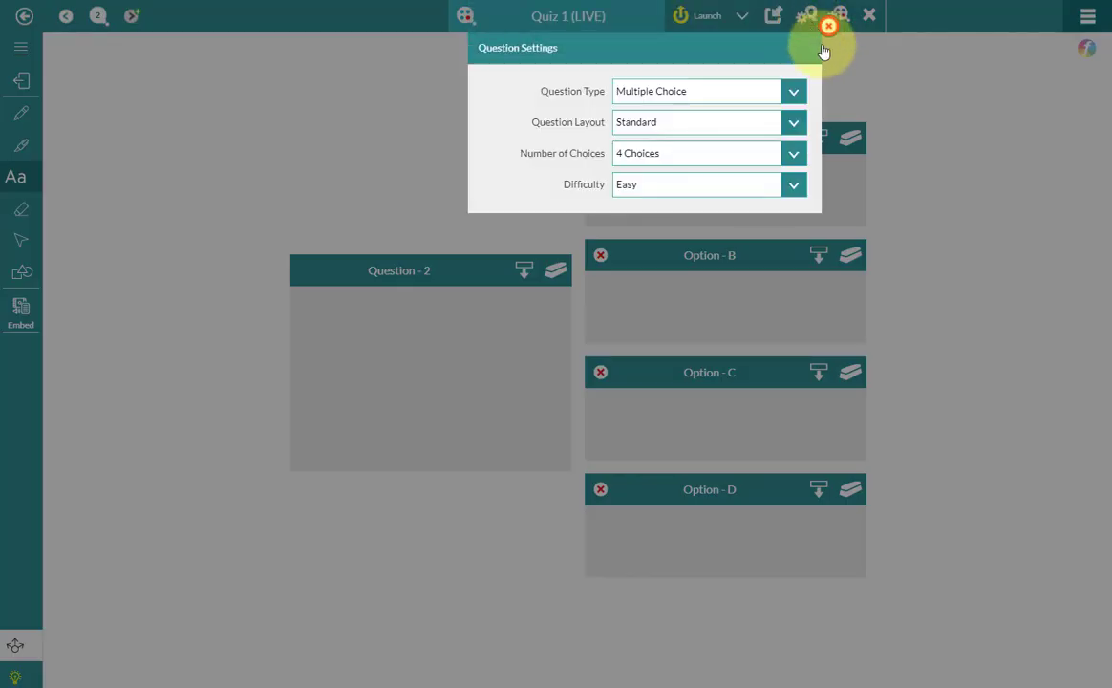
left_click(797, 95)
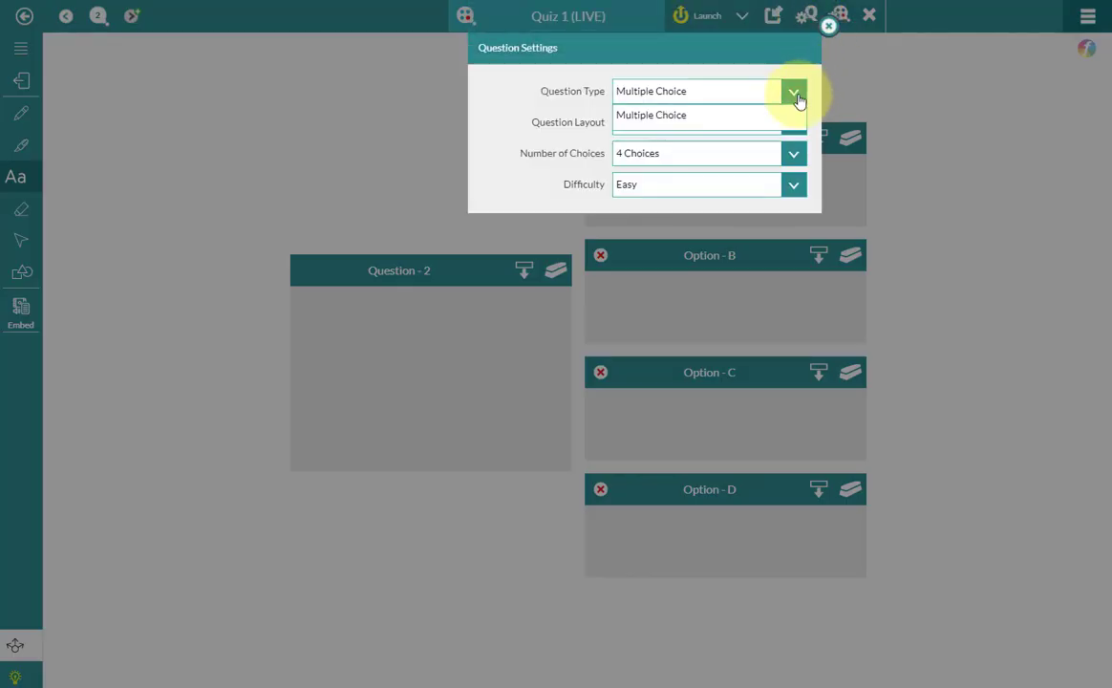
left_click(796, 95)
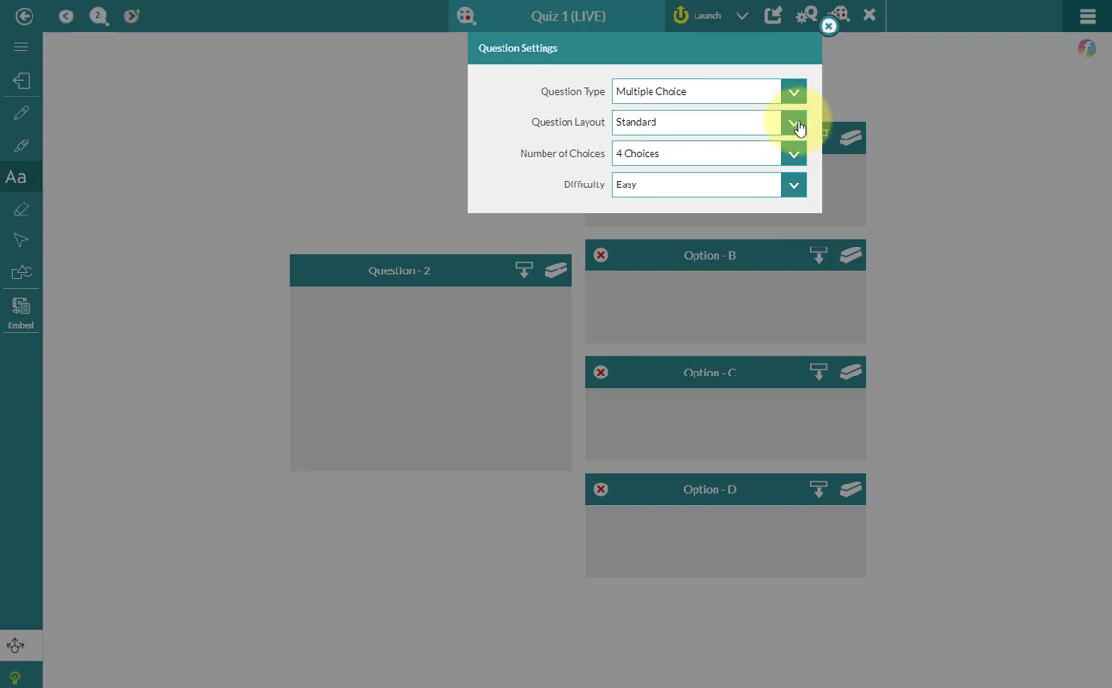
left_click(796, 125)
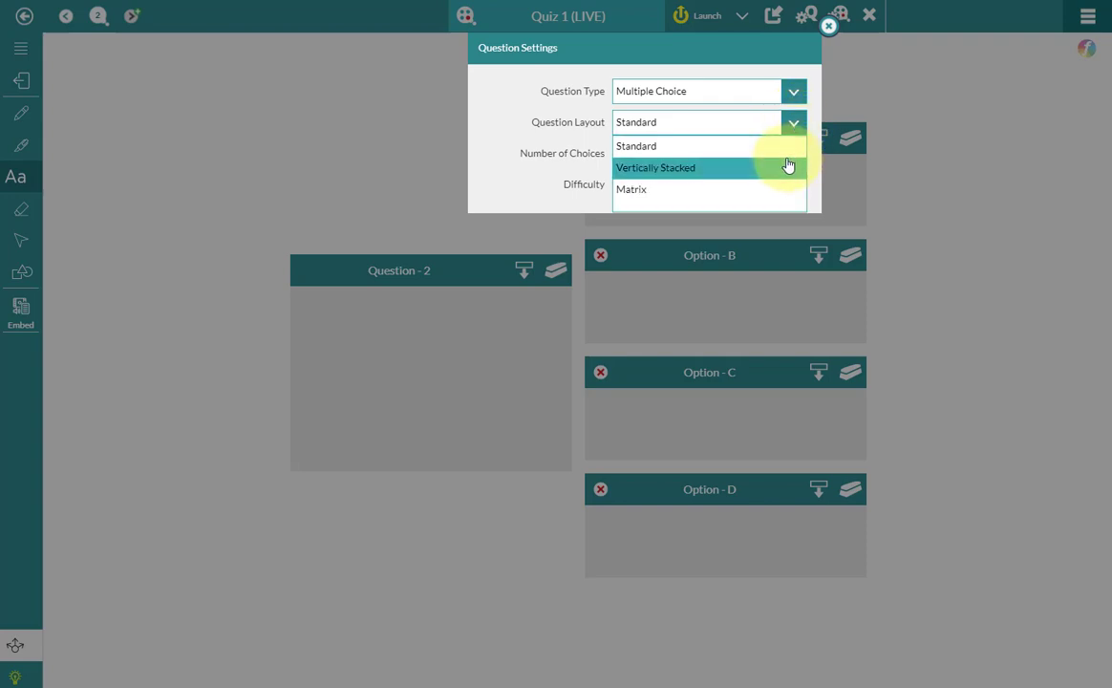
left_click(584, 120)
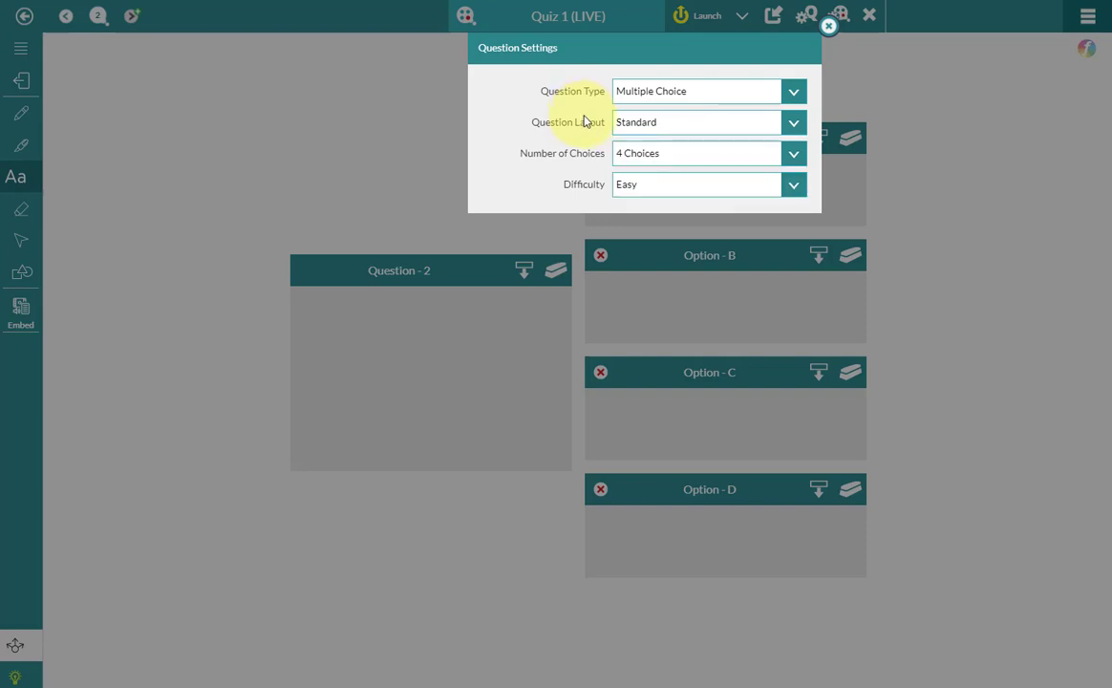
left_click(794, 186)
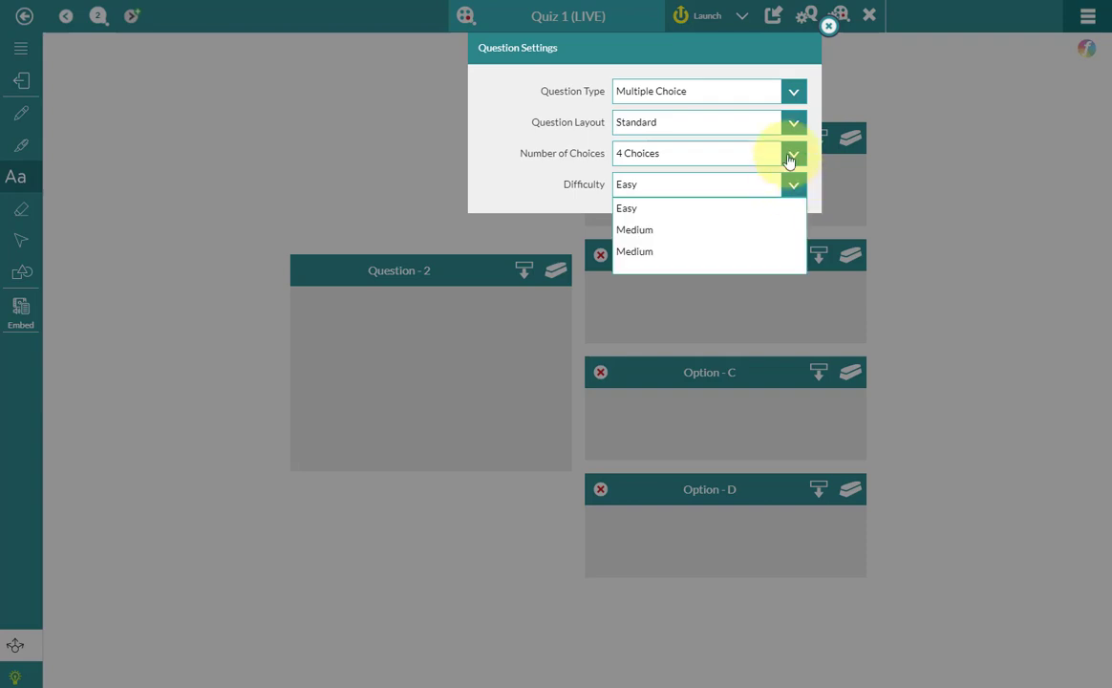
left_click(792, 154)
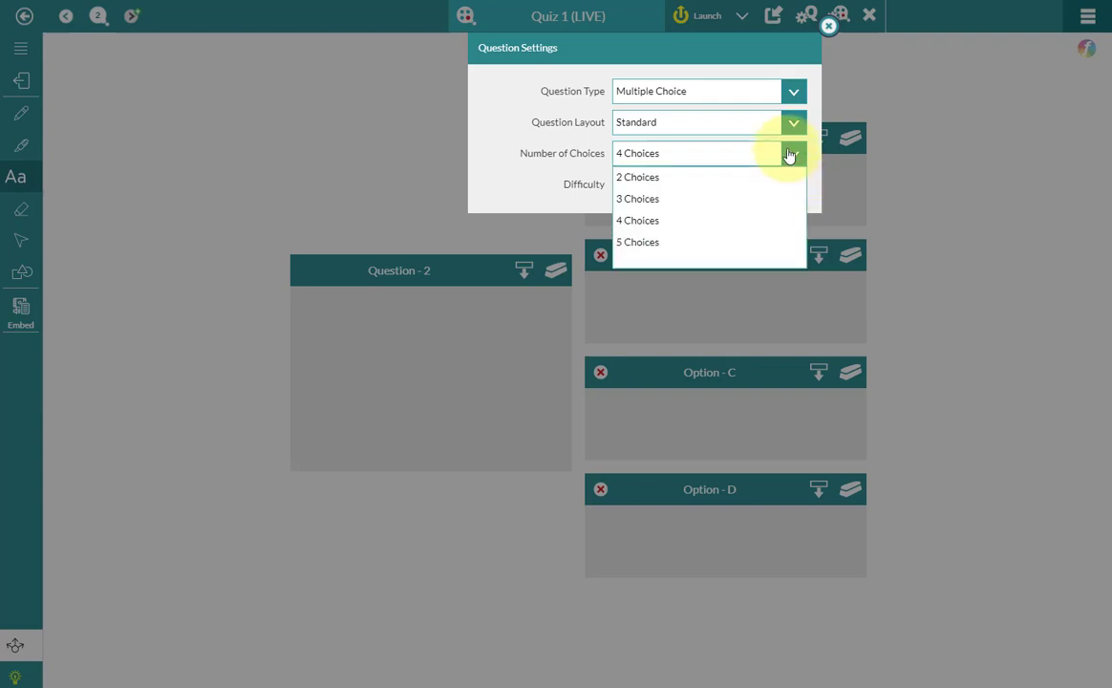
left_click(735, 199)
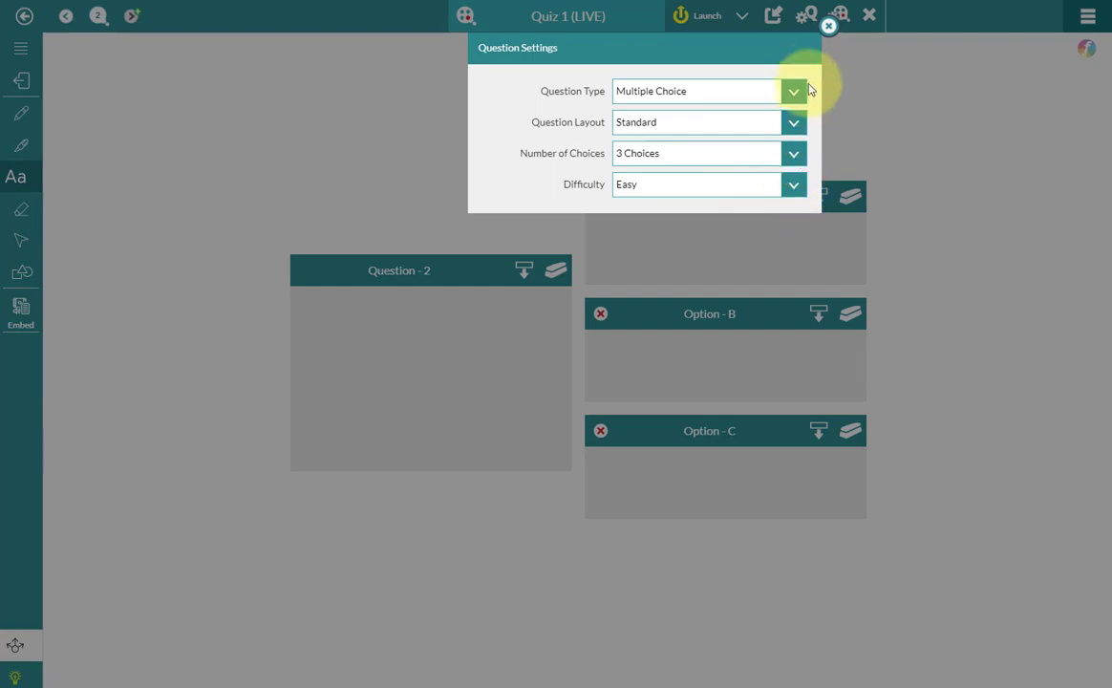
left_click(827, 29)
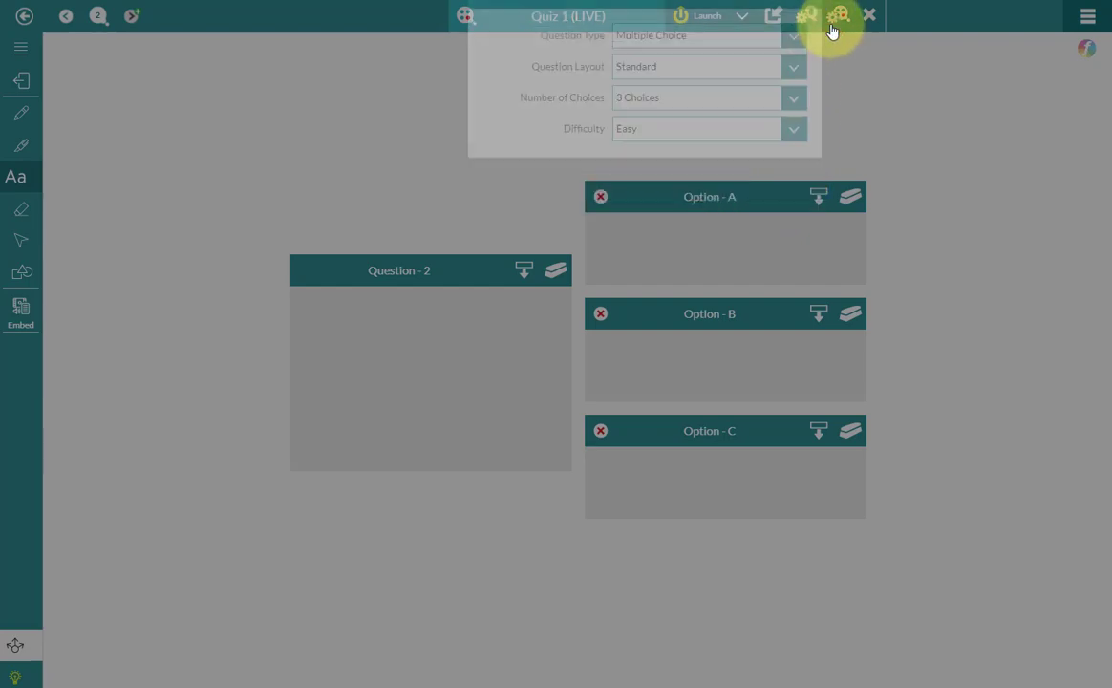
Return to Question 1 and check the options for importing quiz questions from Excel, without importing anything
left_click(66, 15)
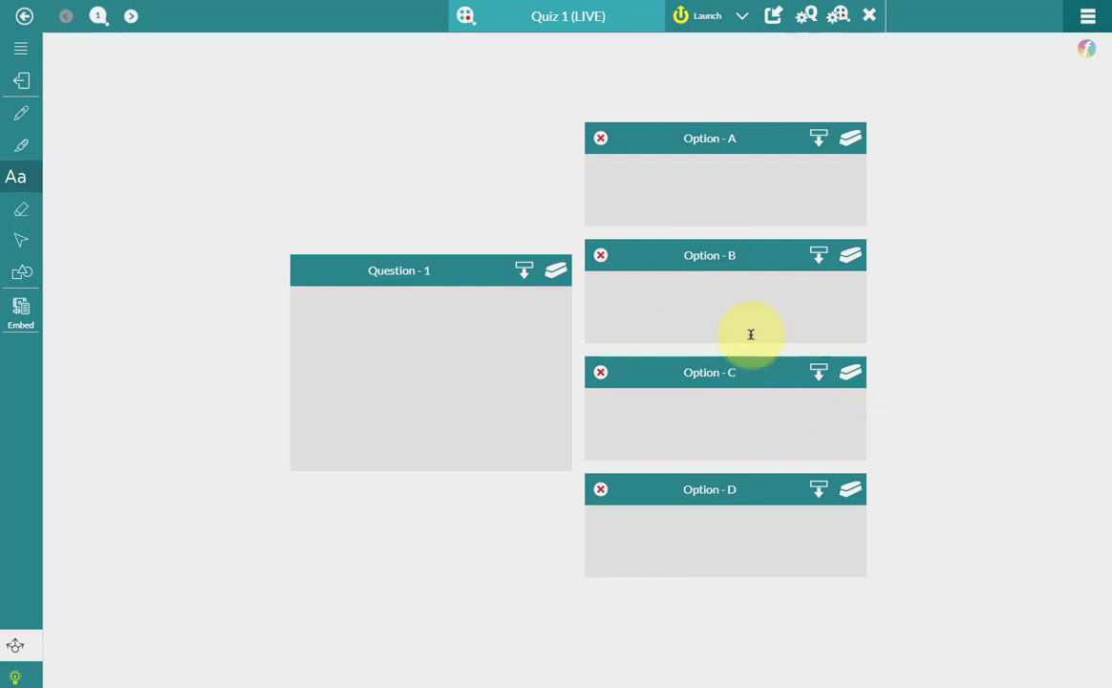
left_click(774, 19)
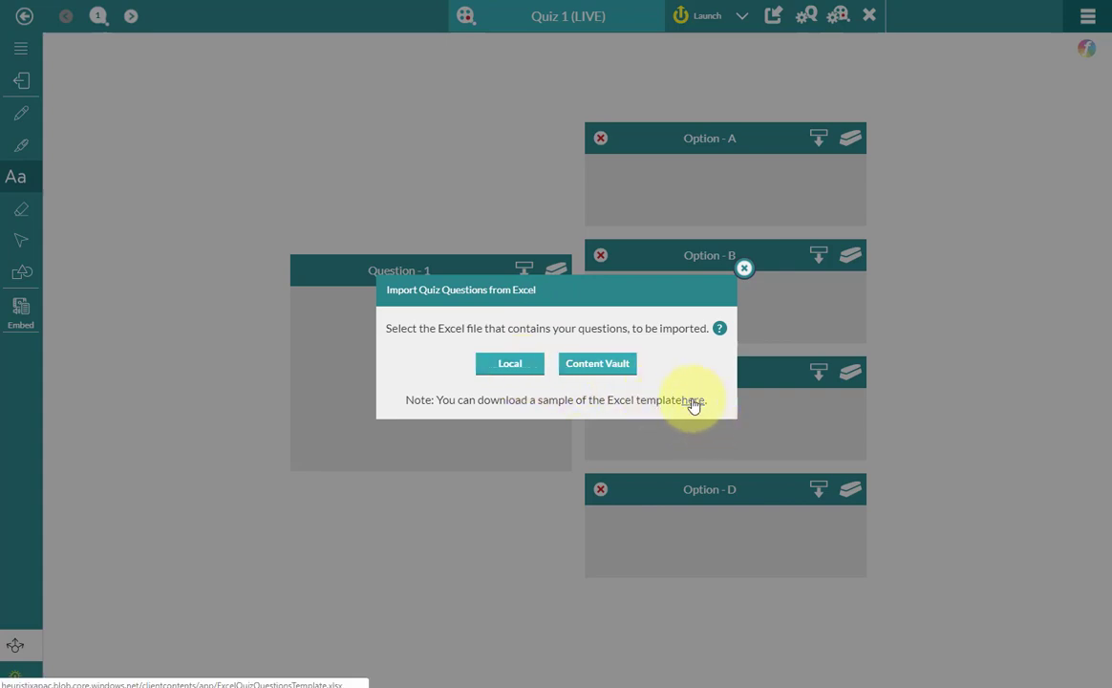
left_click(744, 267)
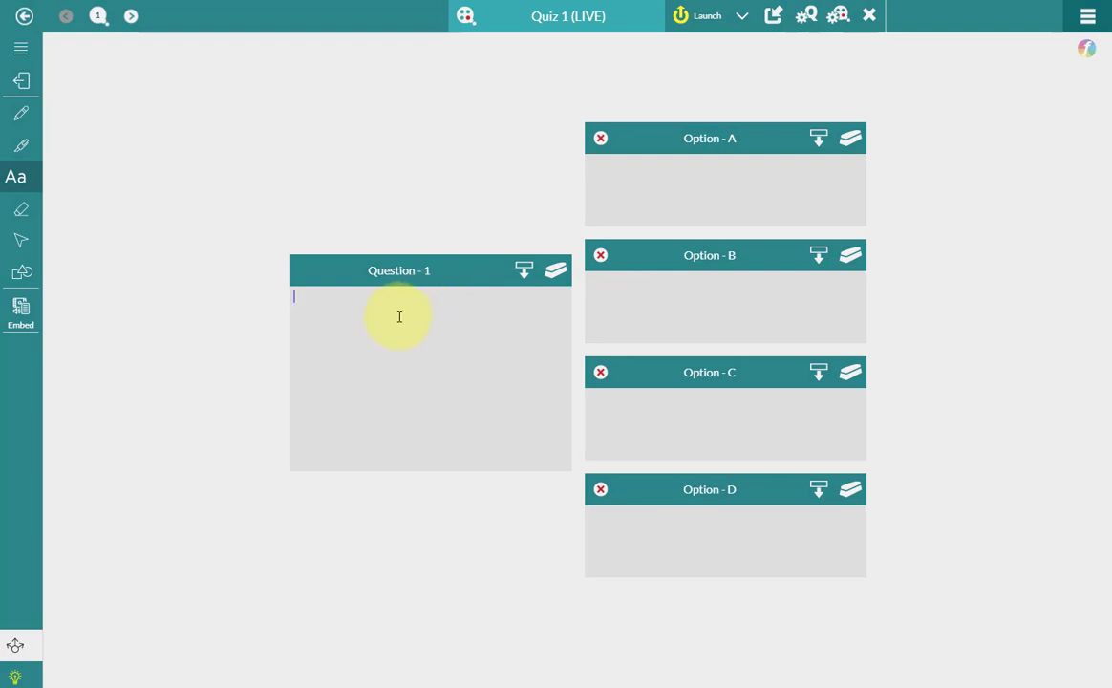
Enter "What fruit is red?" as the text of Question 1 and mark Option B as the correct answer
type("What fruit is red?")
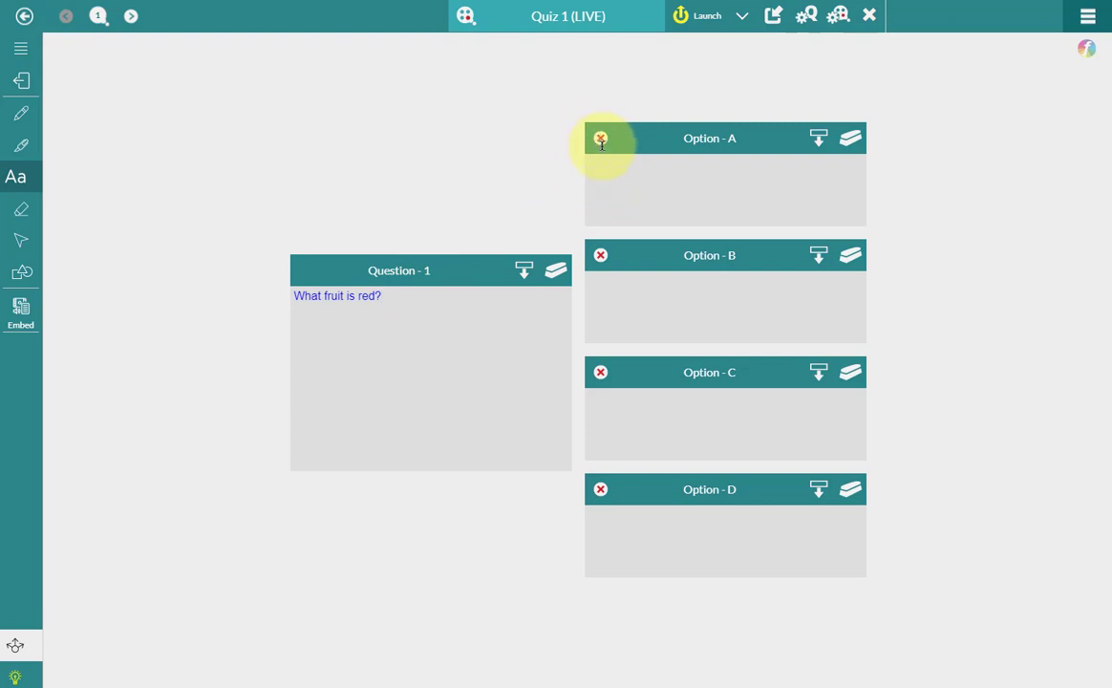
left_click(600, 255)
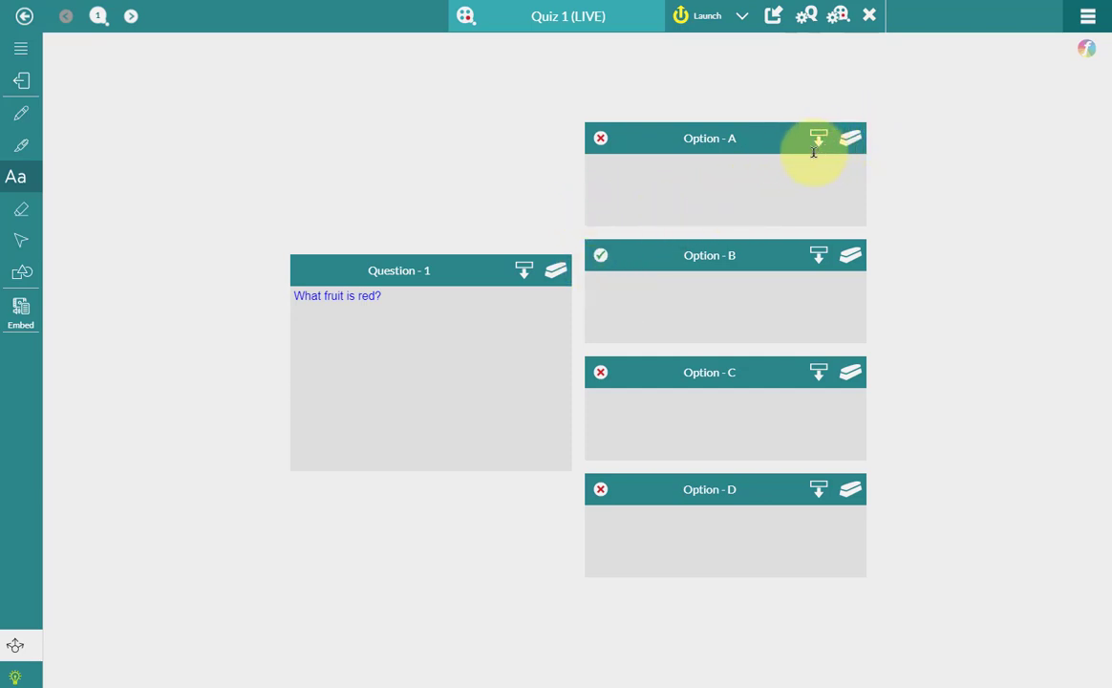
Enter "apples" as the text of Option A, and clear that option's content again
left_click(699, 180)
type("apples")
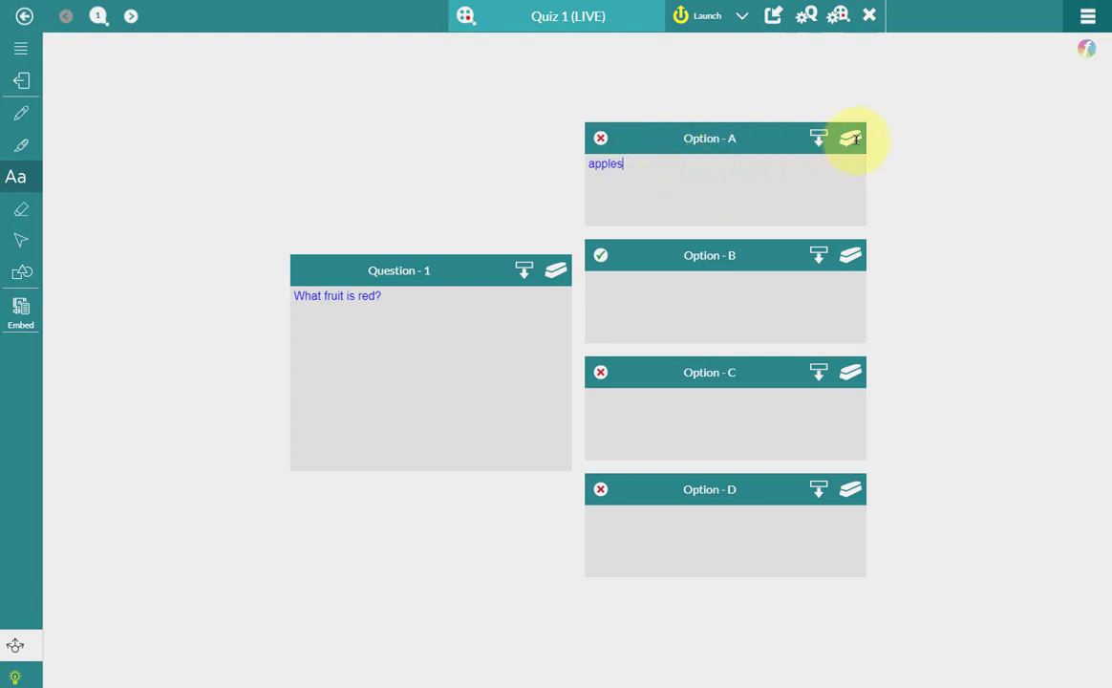
key("BackSpace")
left_click(849, 137)
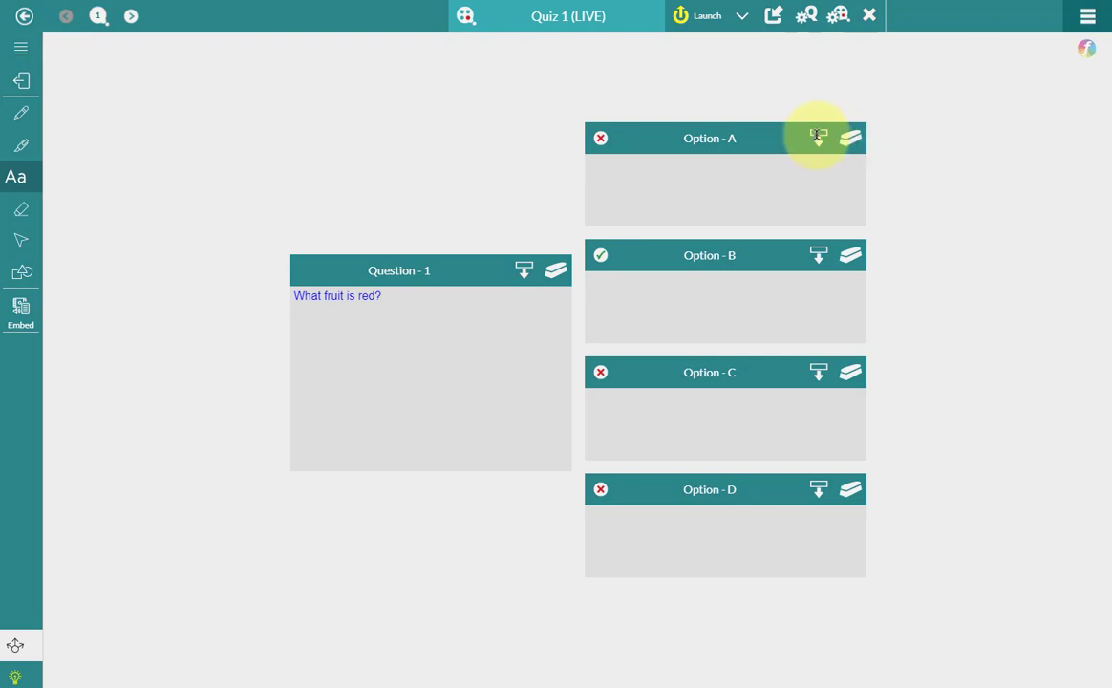
Enlarge the Option A box and embed the local picture Apples.png in it
left_click(818, 136)
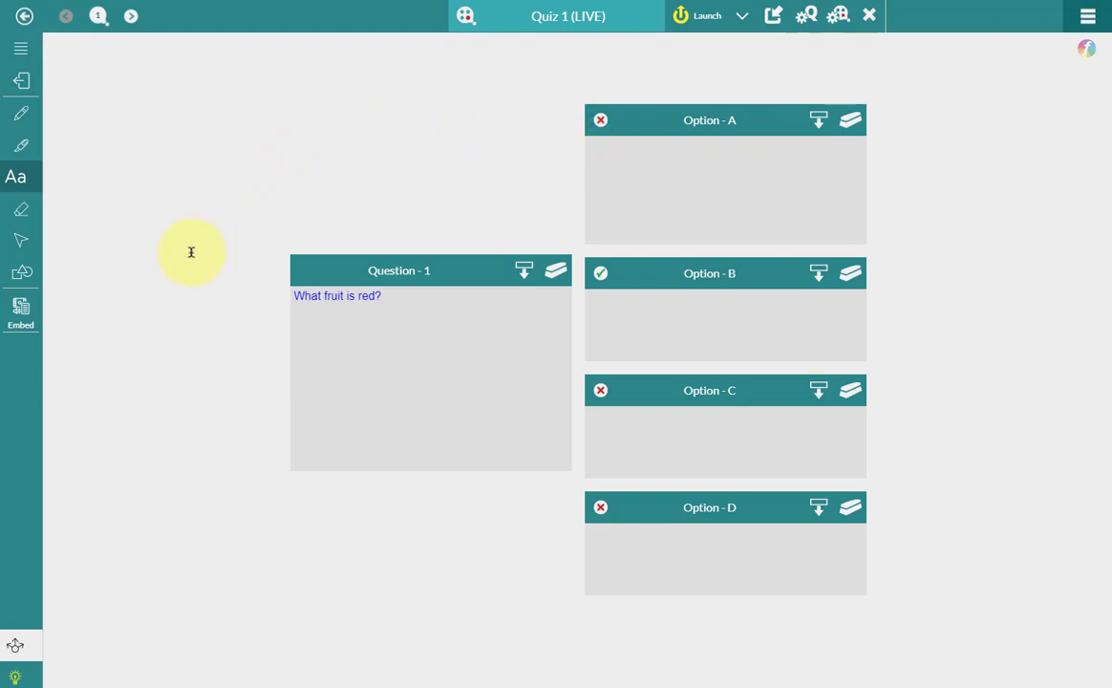
left_click(26, 326)
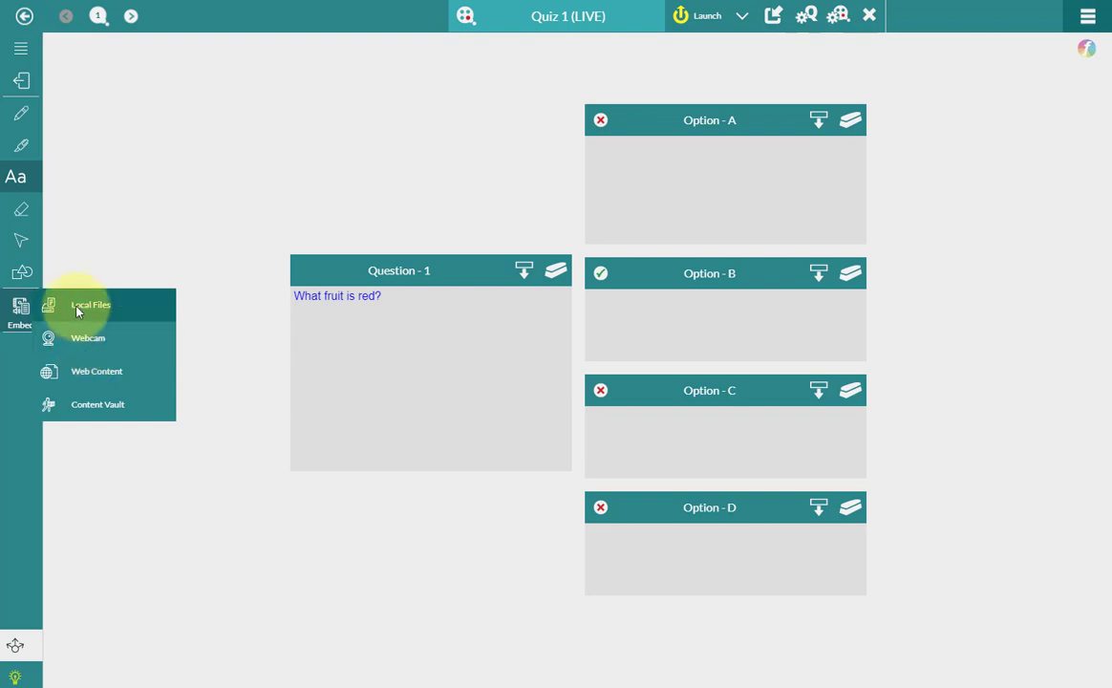
left_click(77, 306)
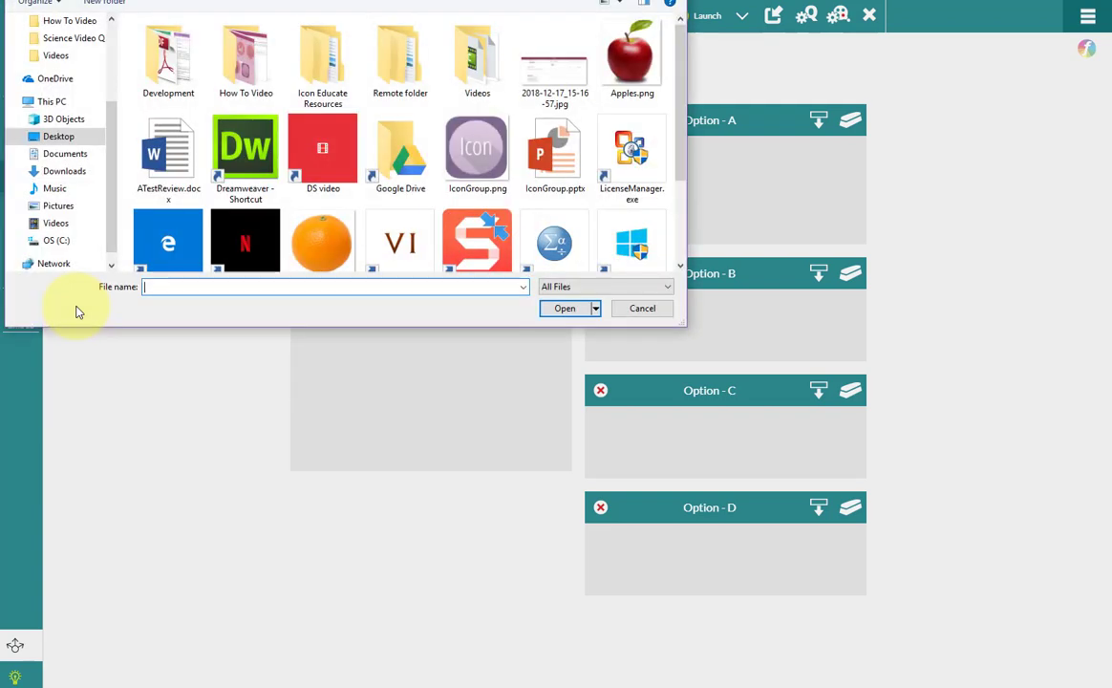
double_click(633, 67)
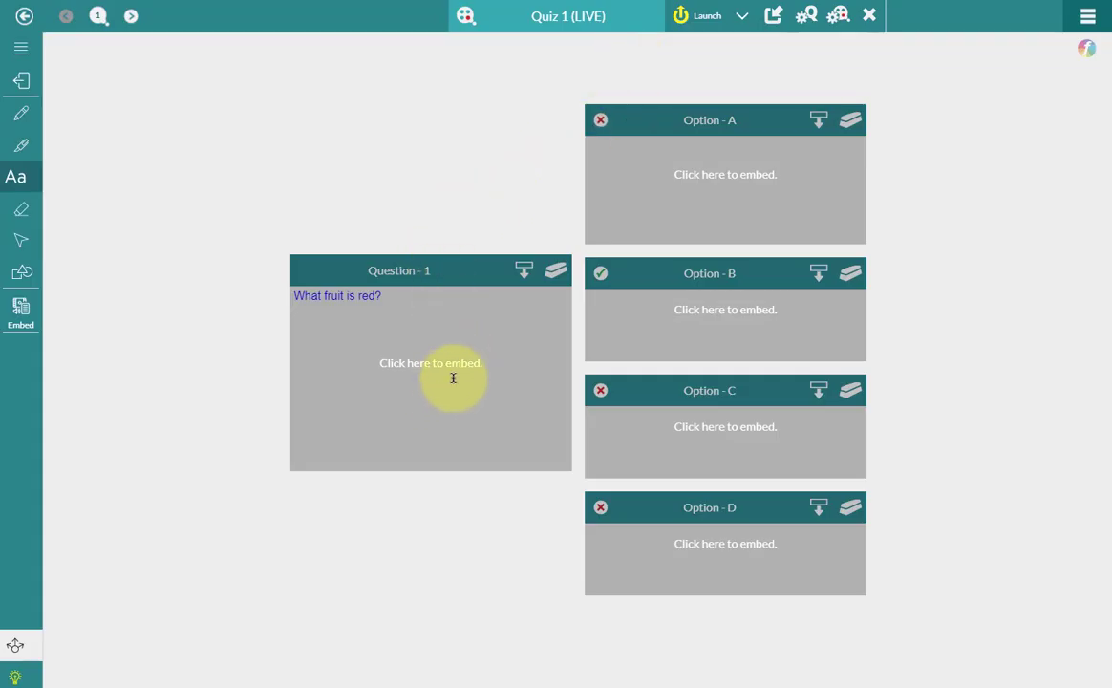
left_click(667, 169)
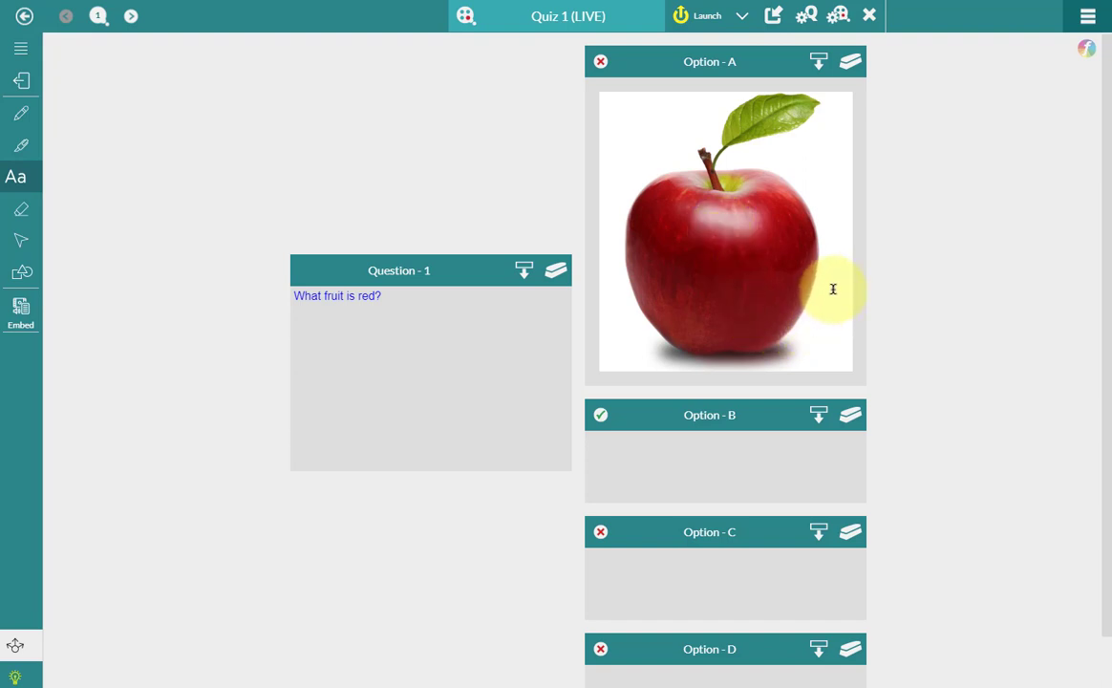
Clear the apple picture from Option A, and go to the next question and back to Question 1
left_click(848, 65)
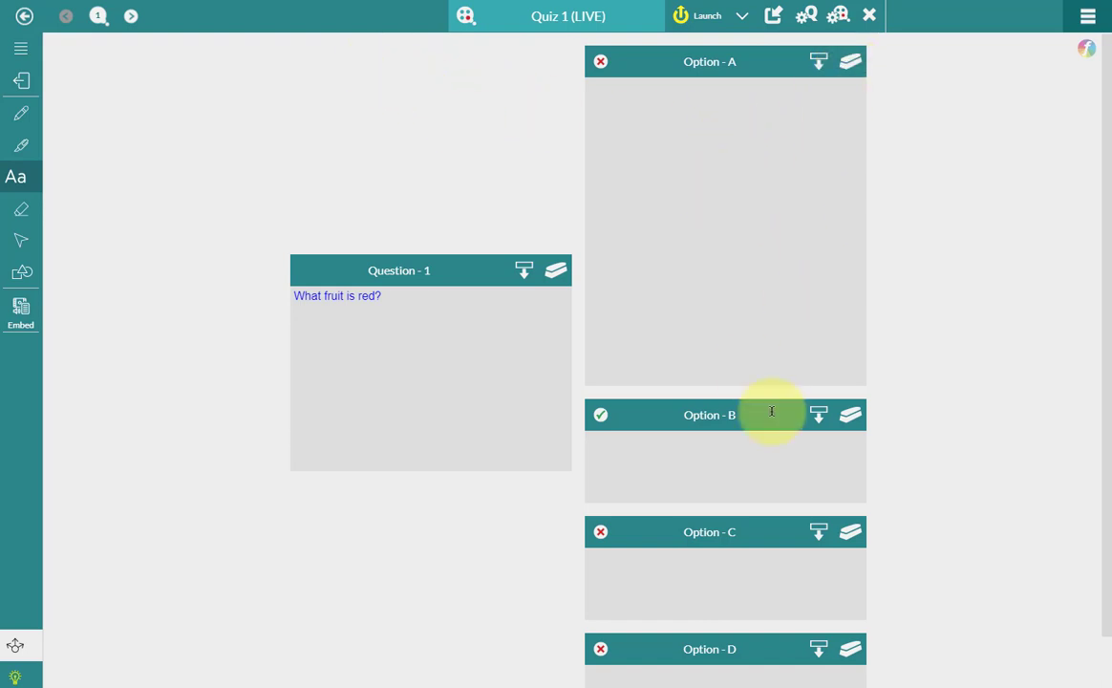
left_click(131, 16)
left_click(66, 15)
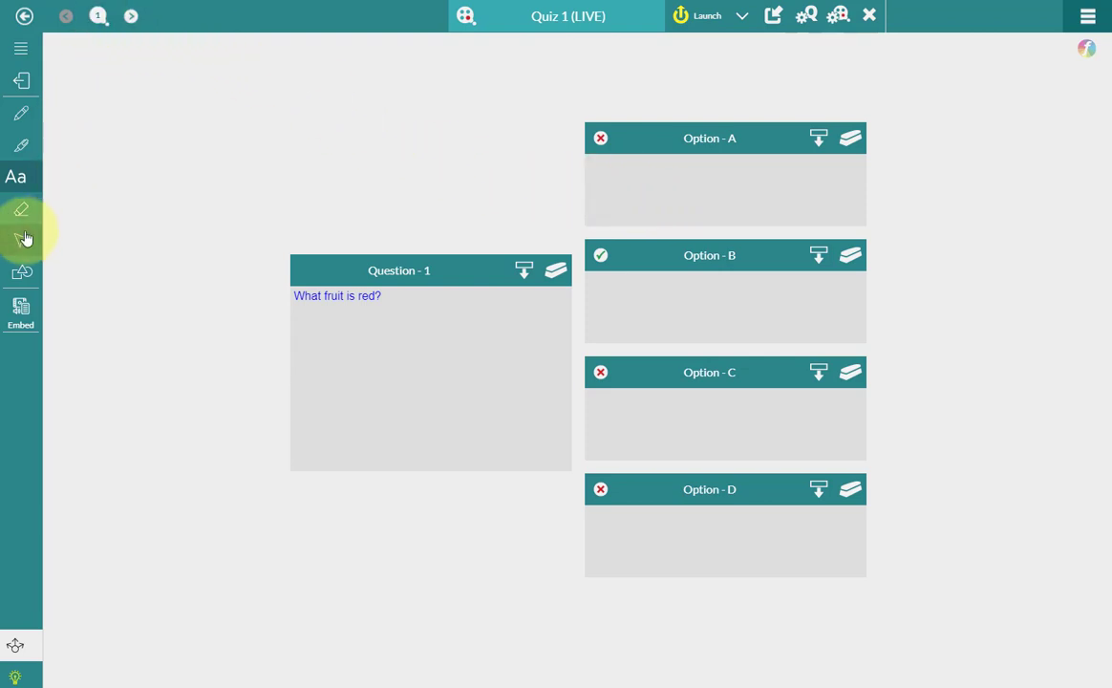
Embed the local picture Apples.png in Option A of Question 1
left_click(18, 310)
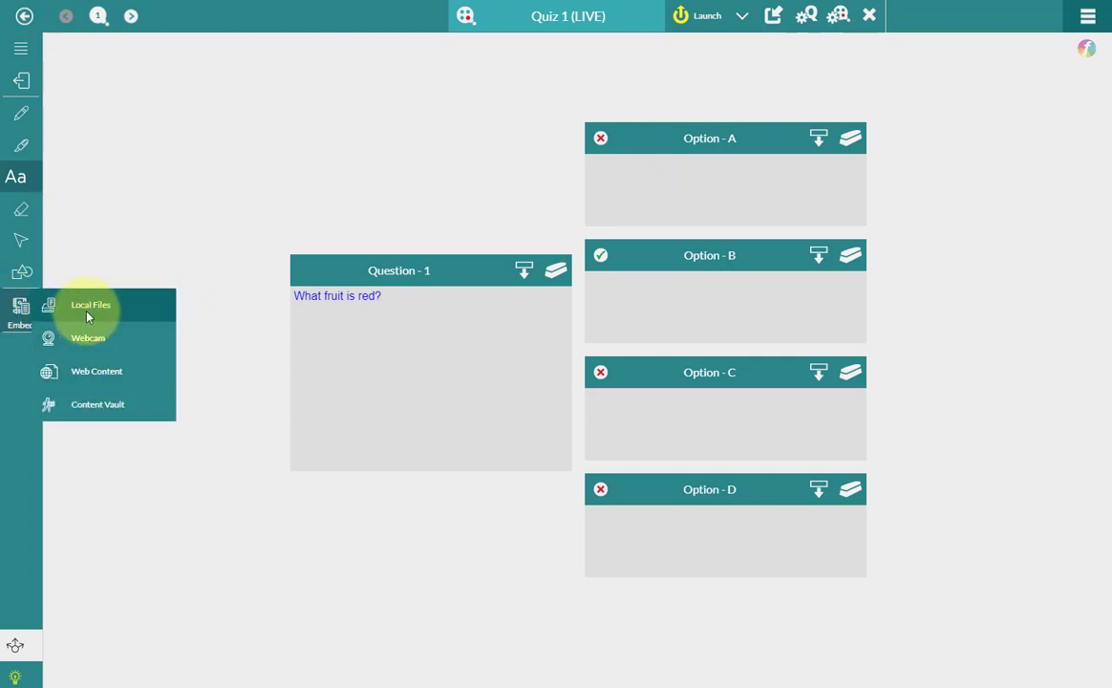
double_click(617, 66)
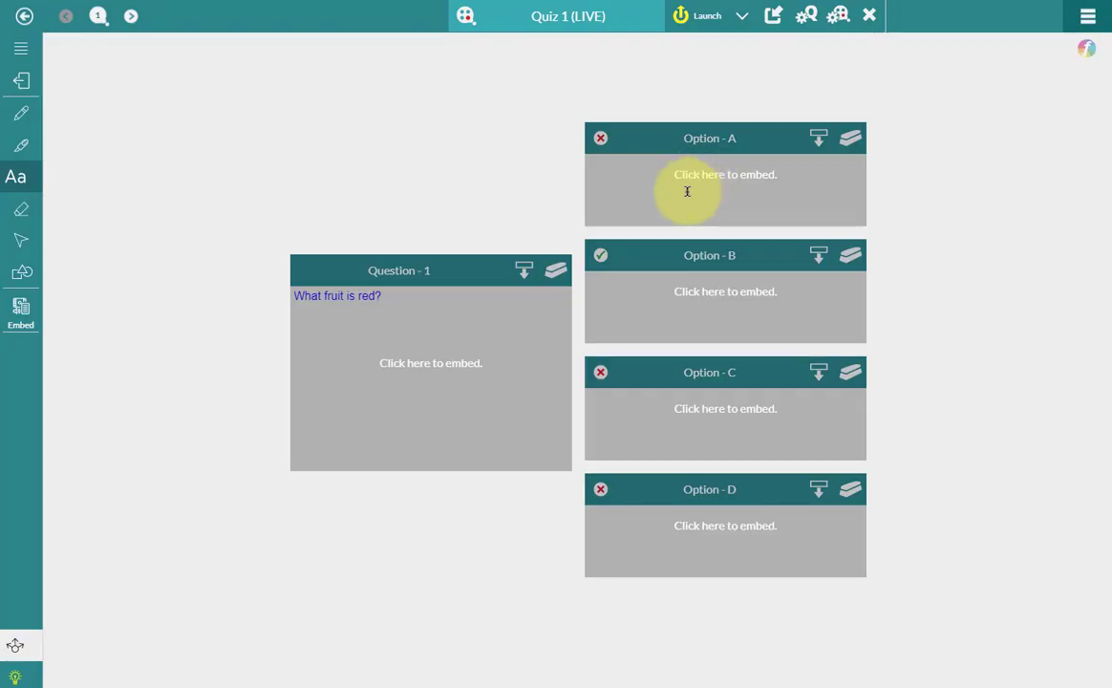
left_click(688, 191)
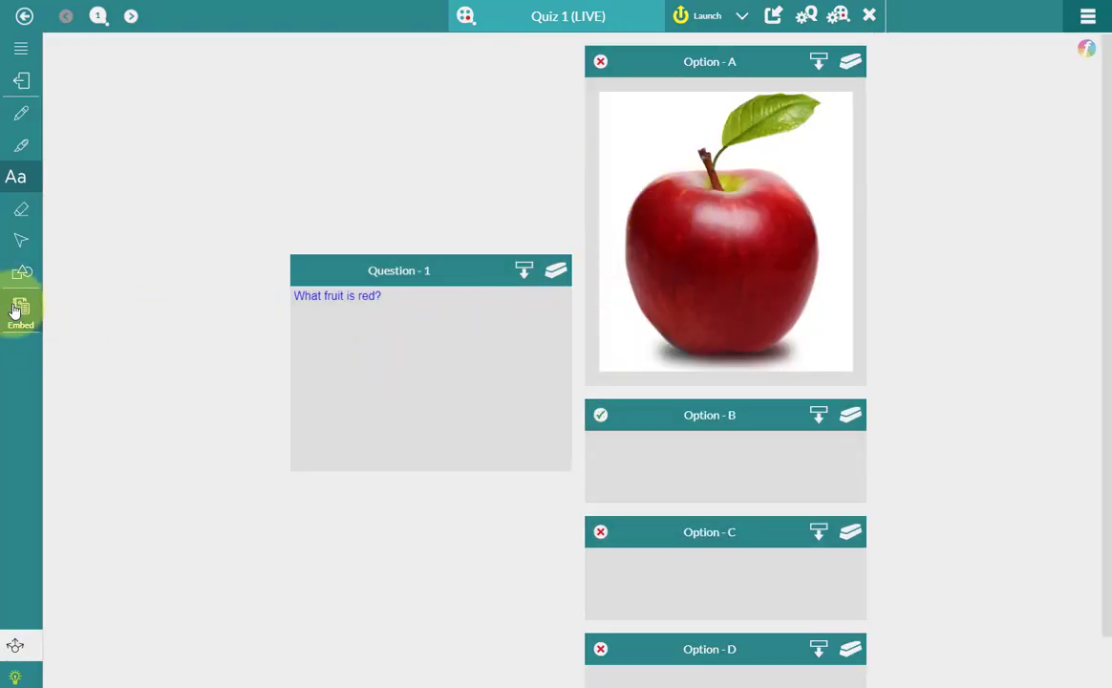
Embed the local picture Oranges.png in Option B of Question 1
mouse_move(15, 310)
left_click(96, 304)
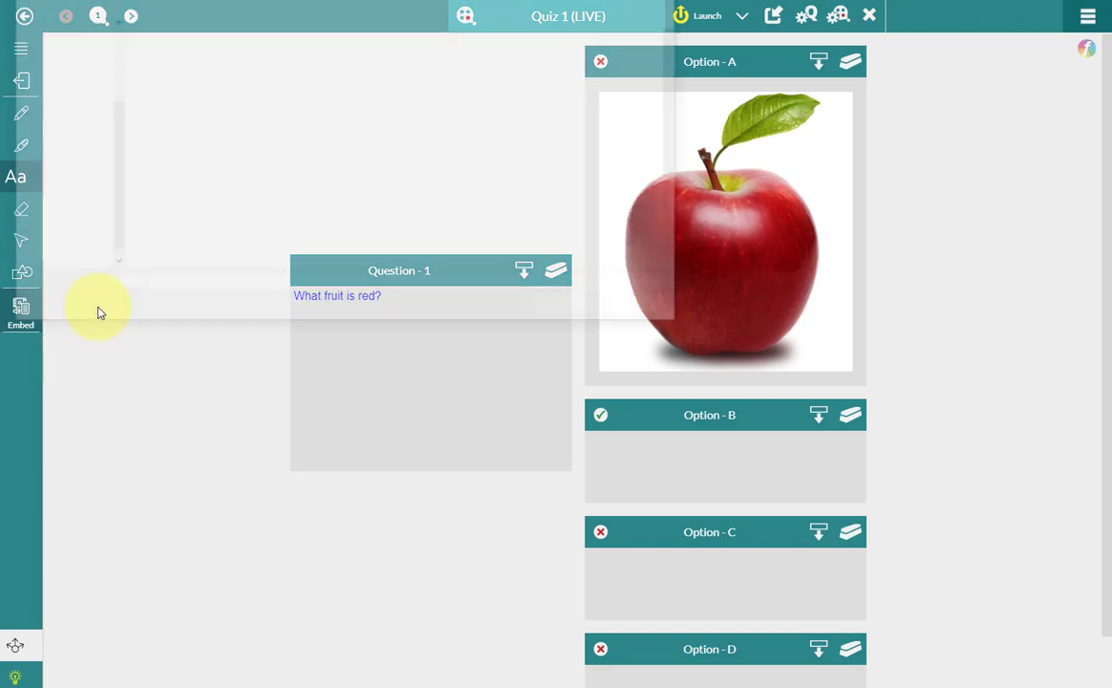
scroll(323, 253, "down", 1)
left_click(319, 247)
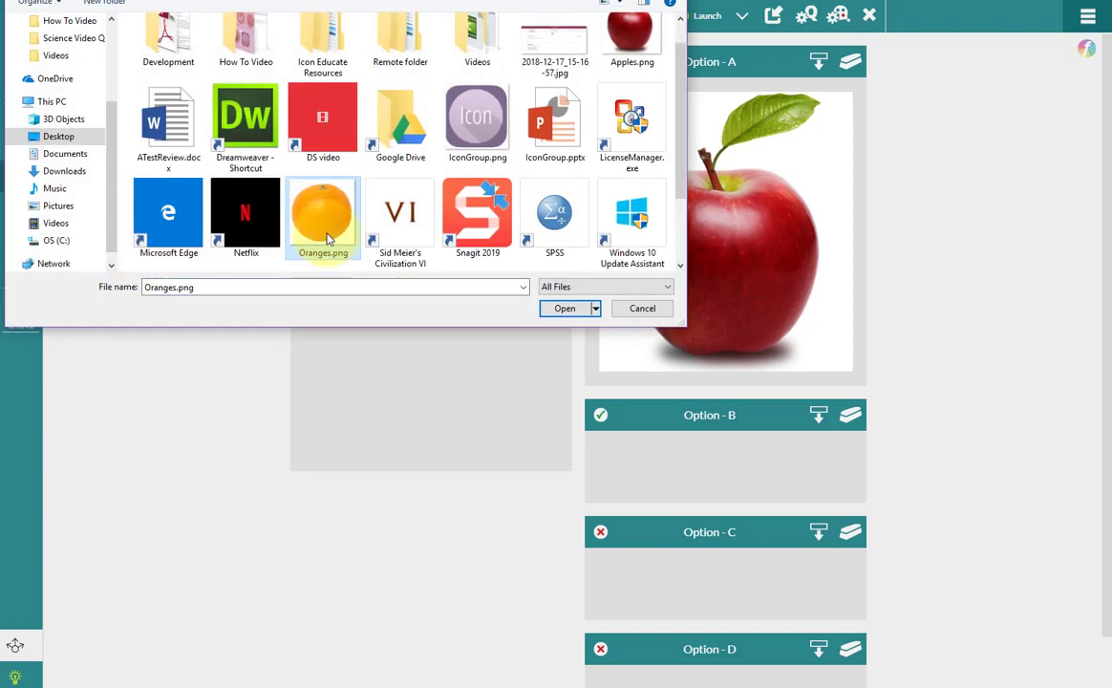
double_click(321, 237)
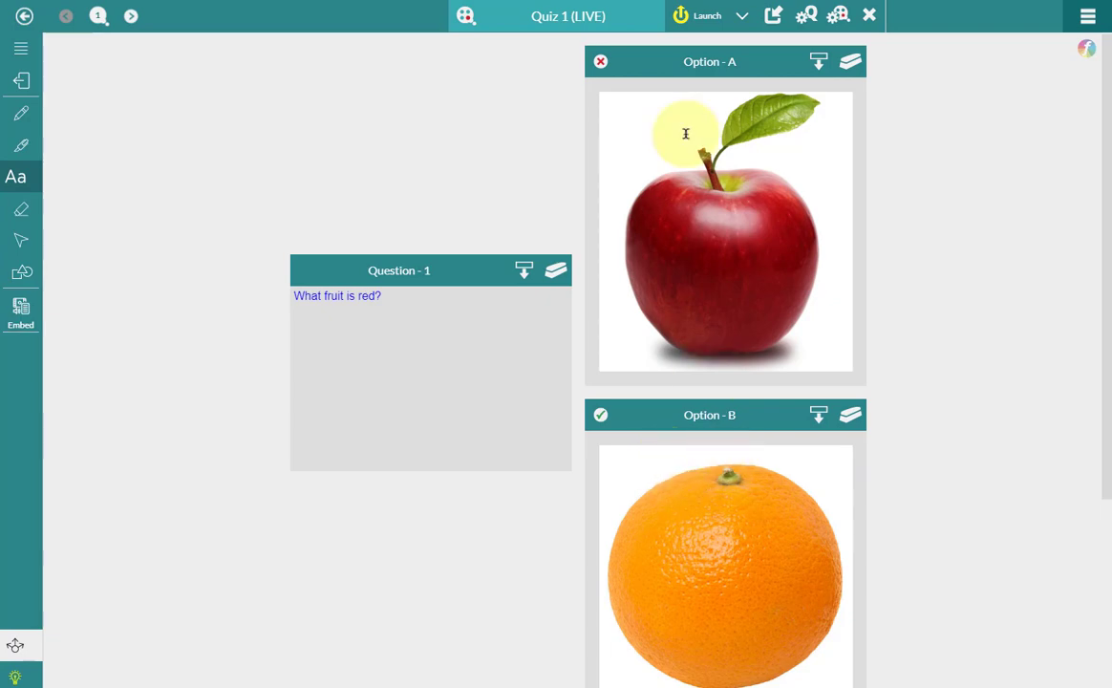
Set Question 1's number of choices to 2 Choices in its question settings, and check the remaining options
left_click(810, 17)
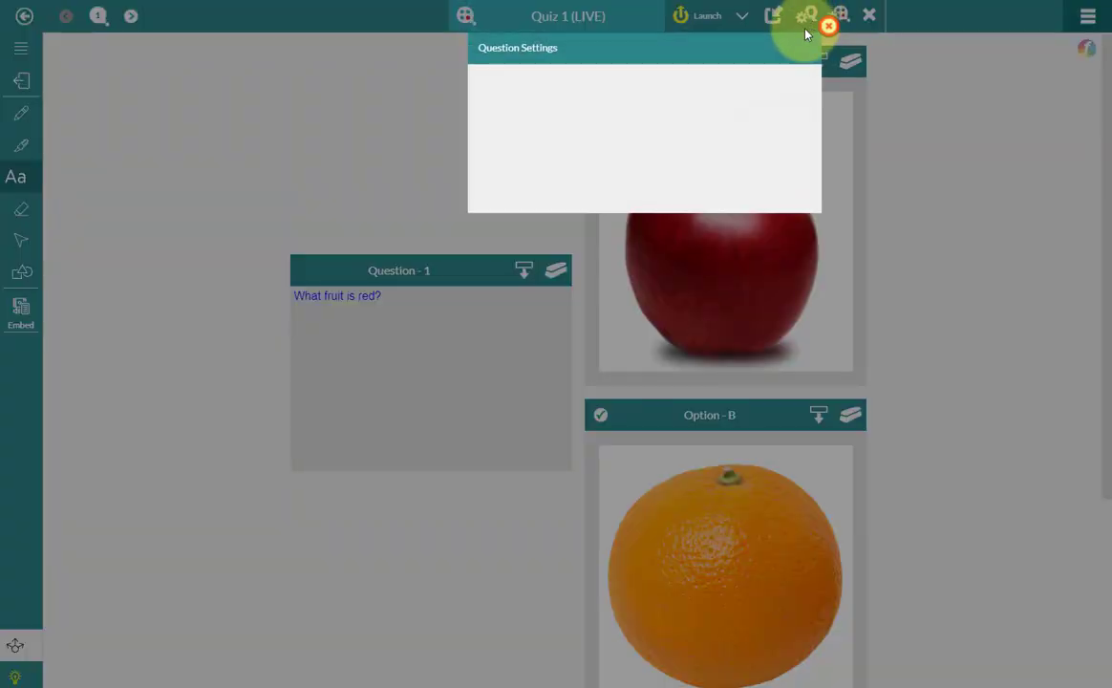
left_click(791, 157)
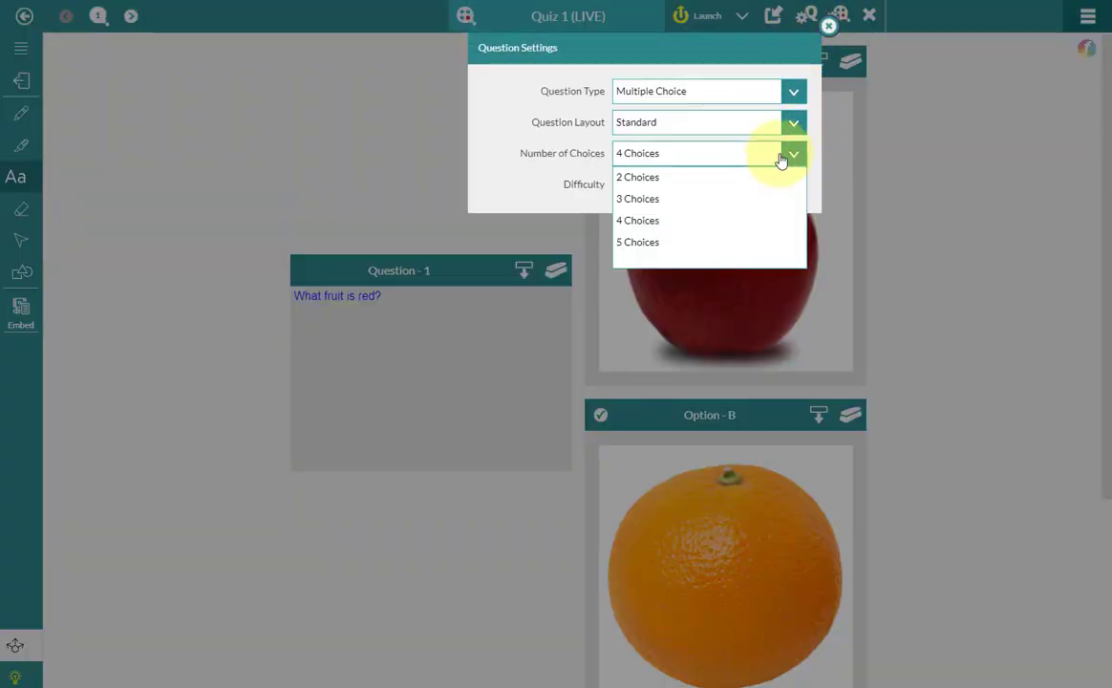
left_click(745, 177)
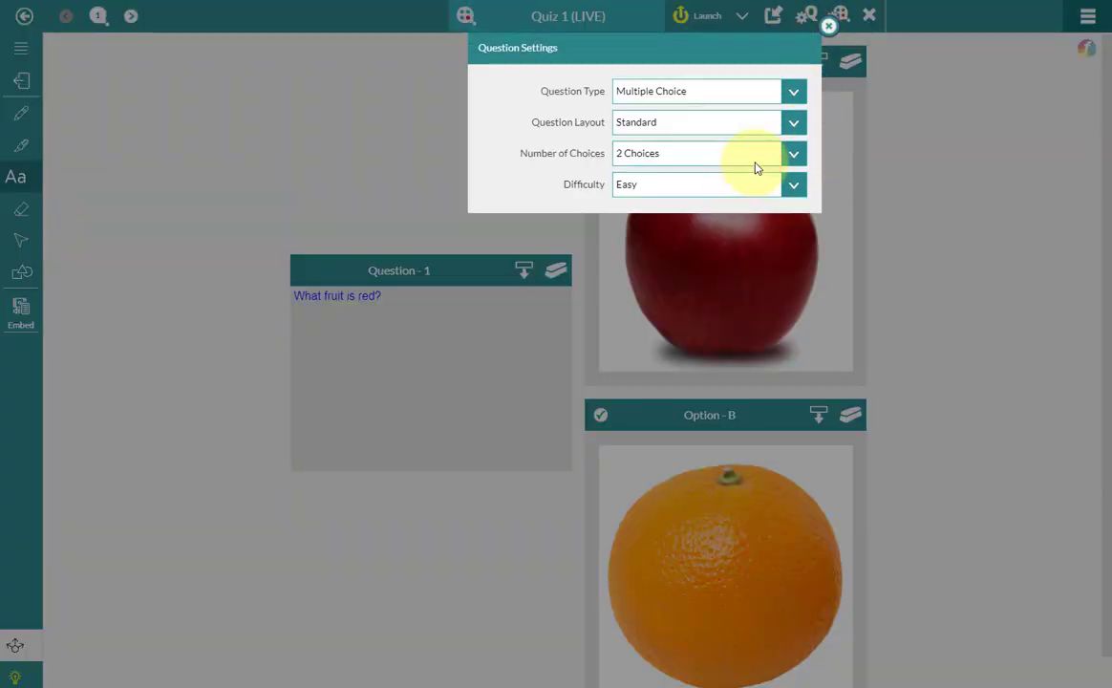
left_click(826, 29)
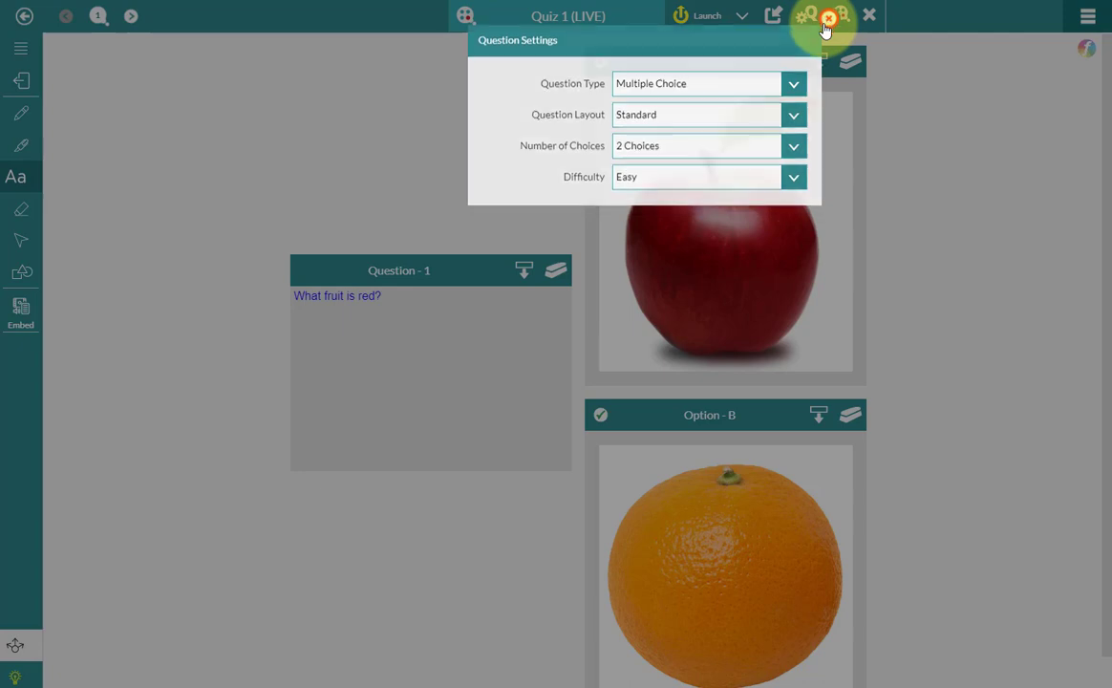
scroll(797, 219, "down", 1)
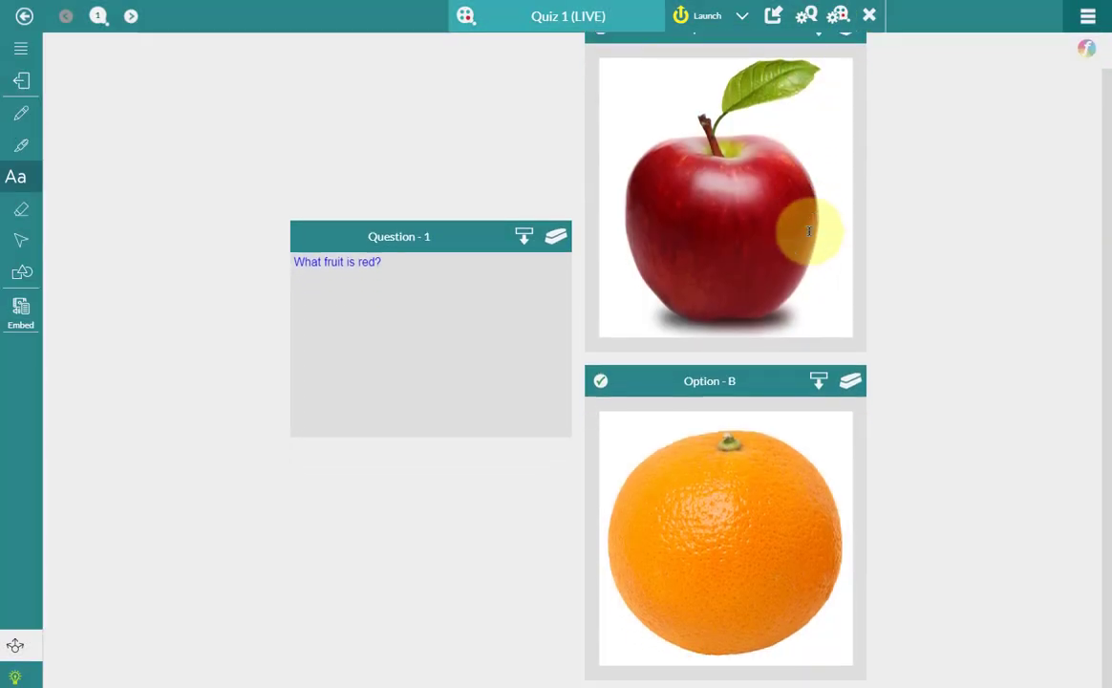
scroll(788, 243, "up", 1)
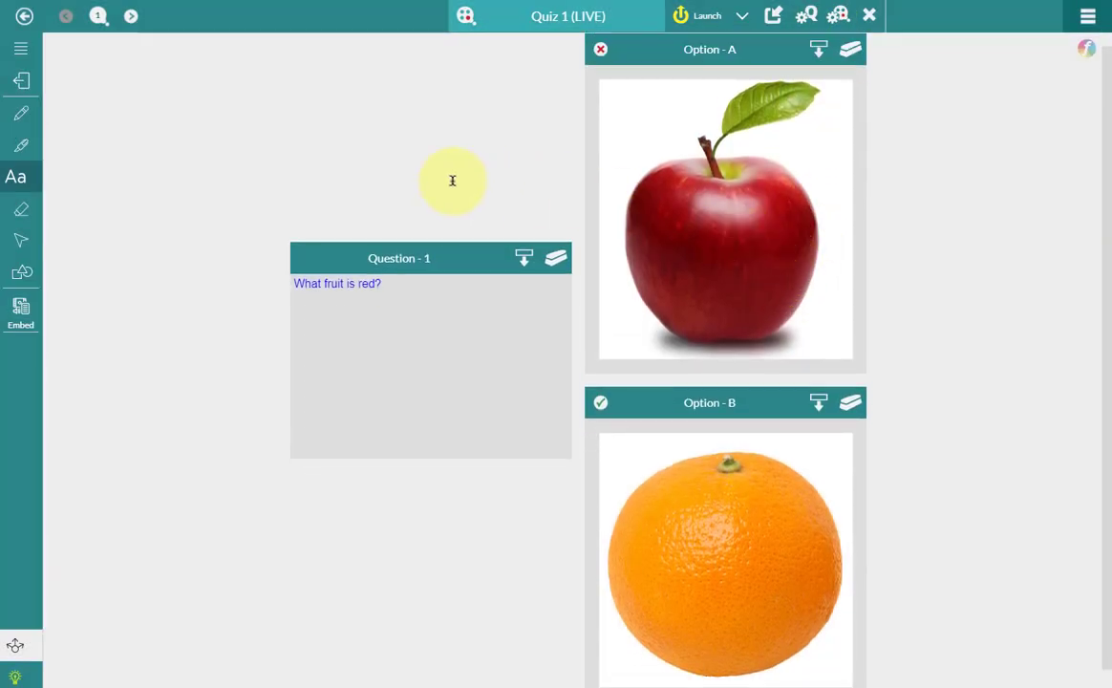
Reword Question 1 to "Which fruit is red?", and go to the next question and back
left_click_drag(289, 286, 308, 286)
left_click(313, 290)
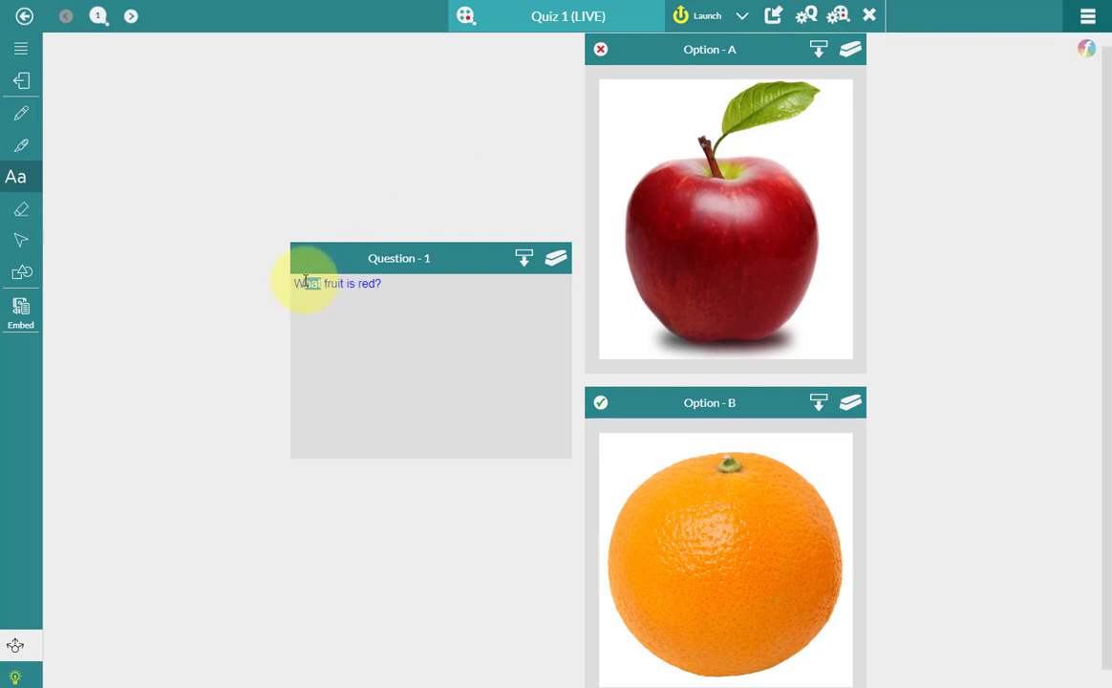
type("ich")
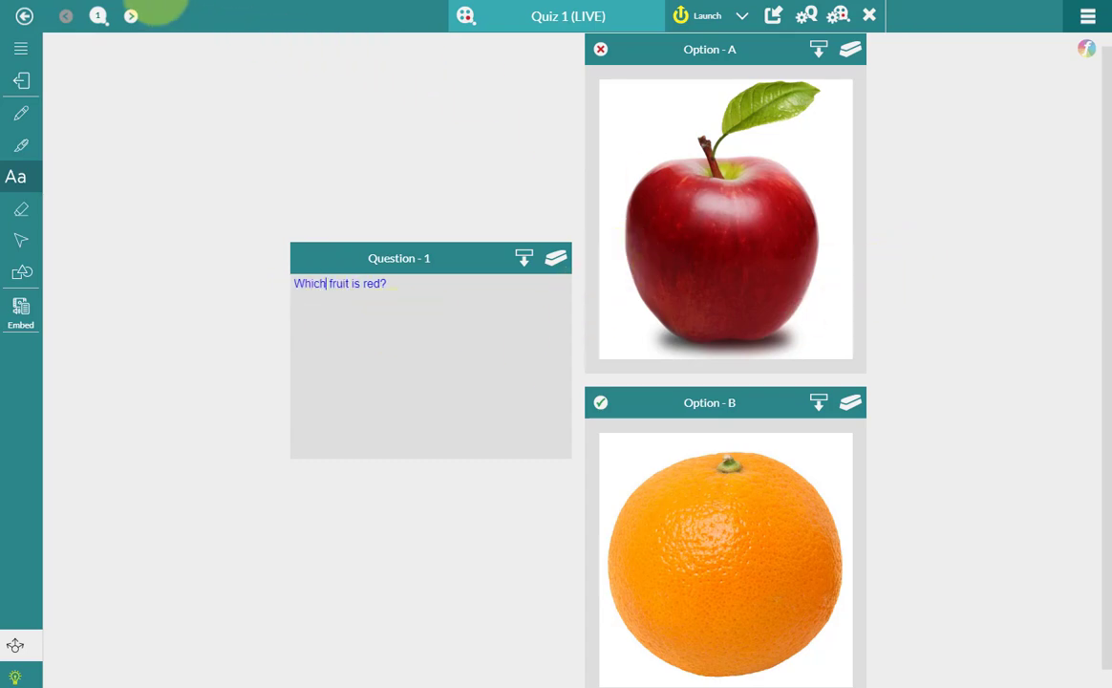
left_click(131, 16)
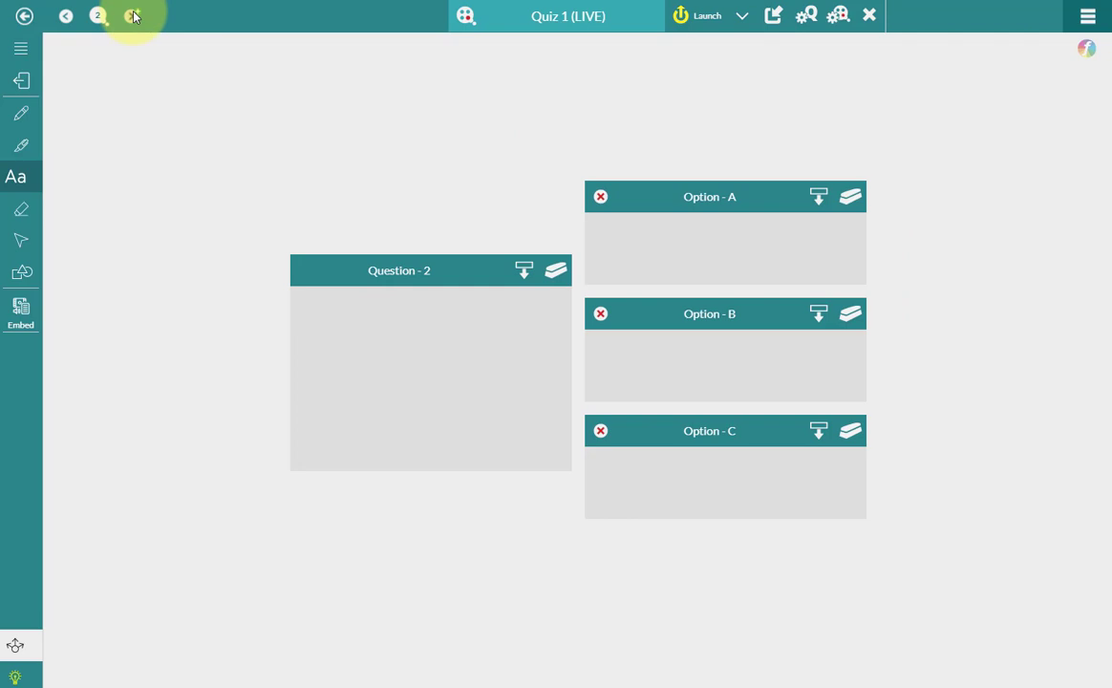
left_click(65, 17)
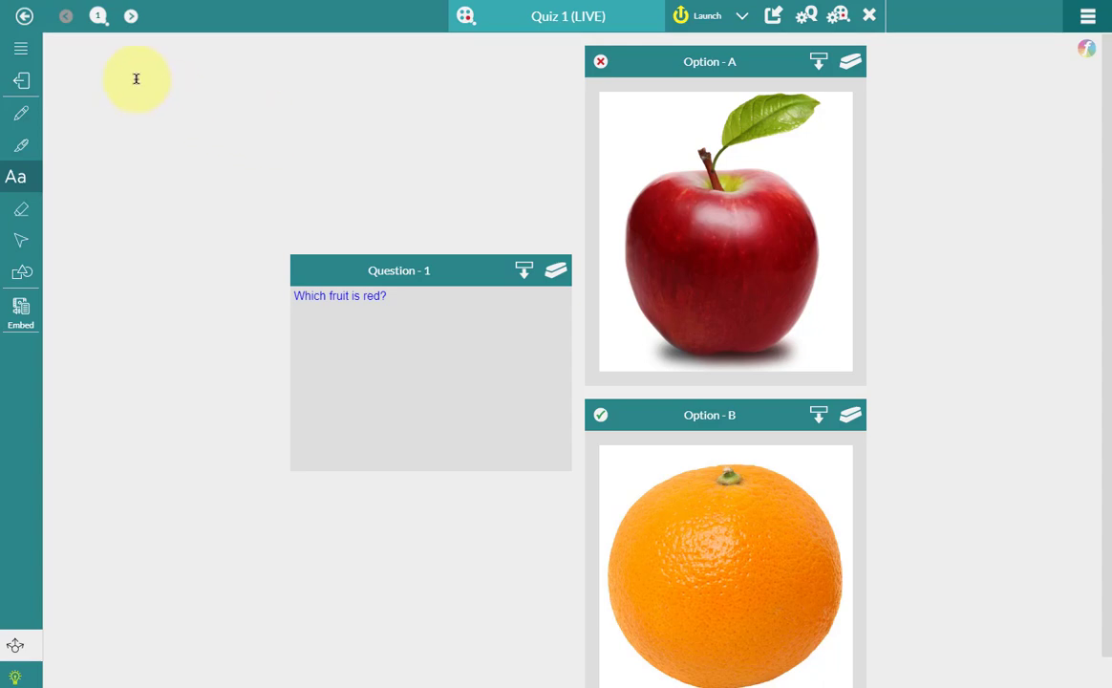
Close the quiz and rename it Quiz Color in the list of quizzes
left_click(25, 21)
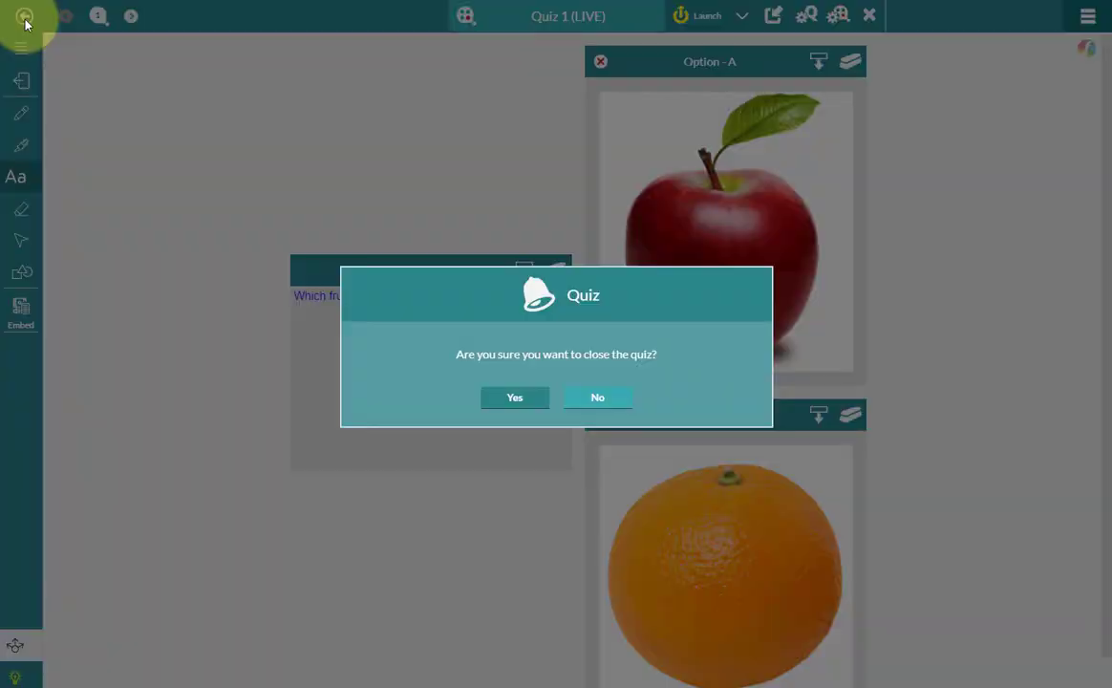
left_click(517, 401)
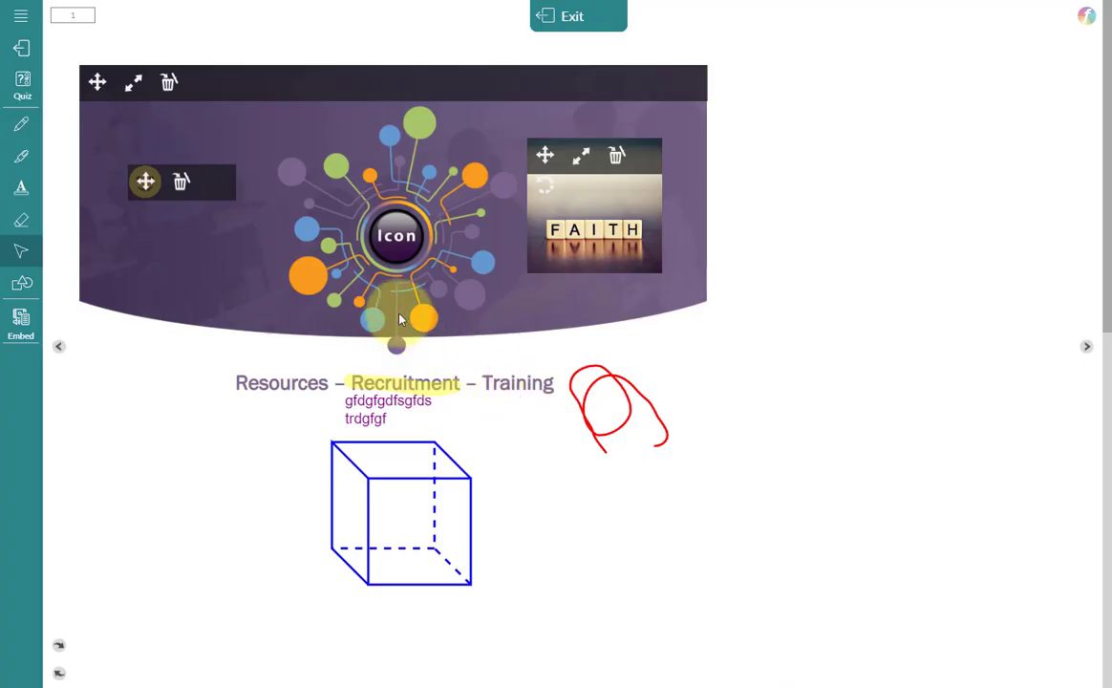
left_click(21, 84)
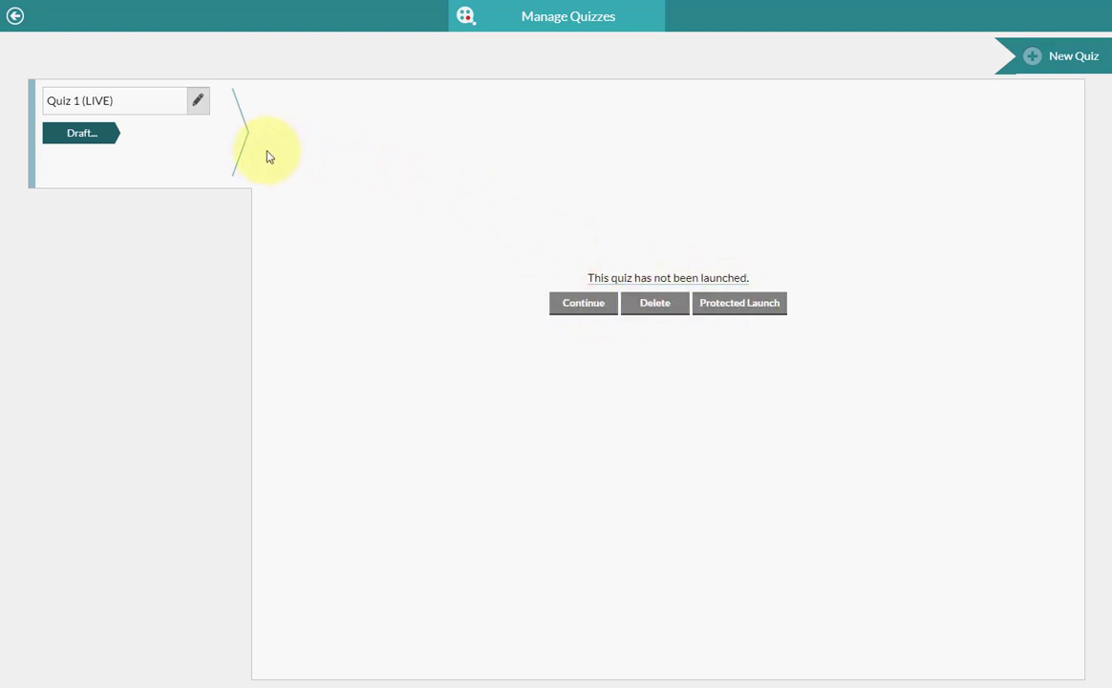
left_click(198, 102)
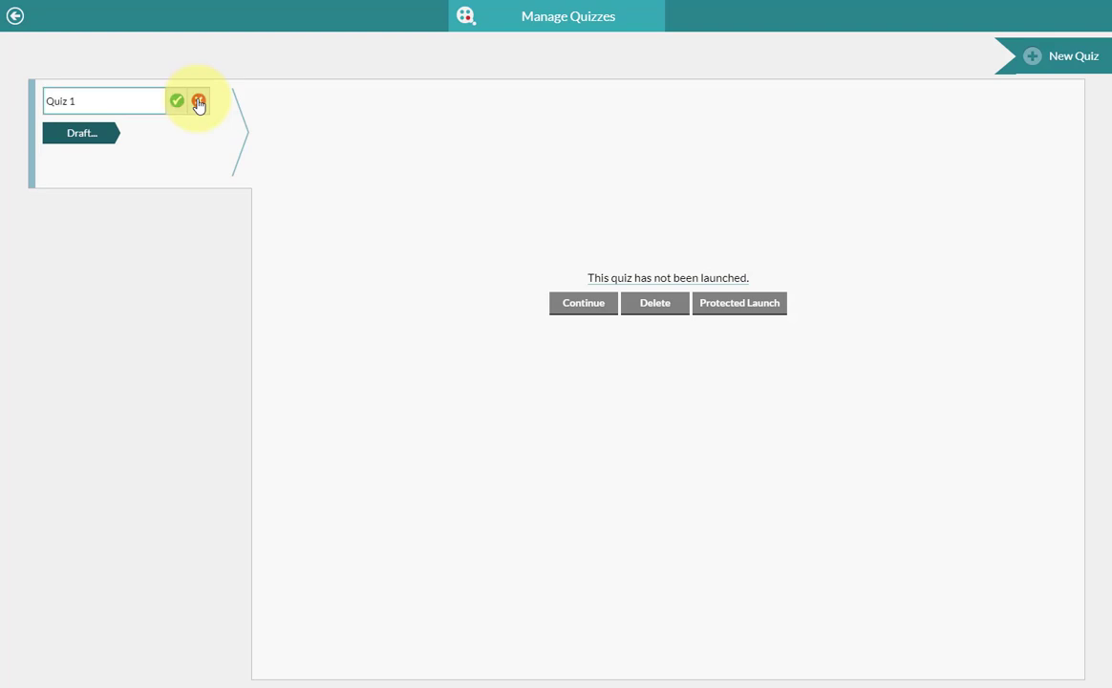
left_click_drag(140, 100, 12, 55)
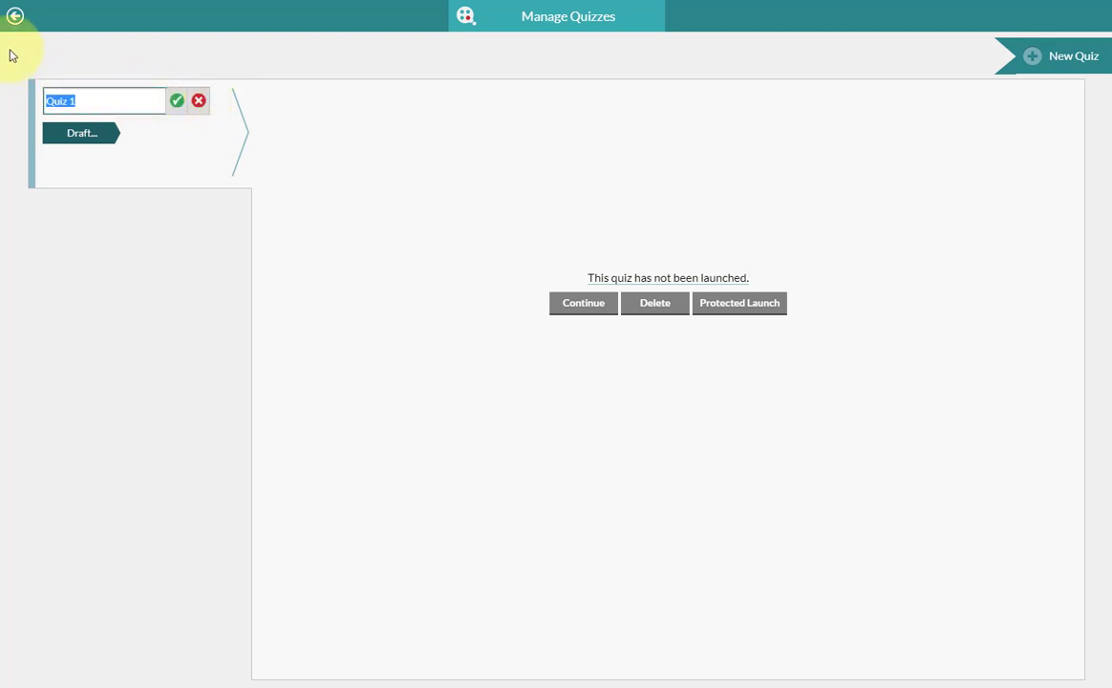
type("Q")
left_click(176, 100)
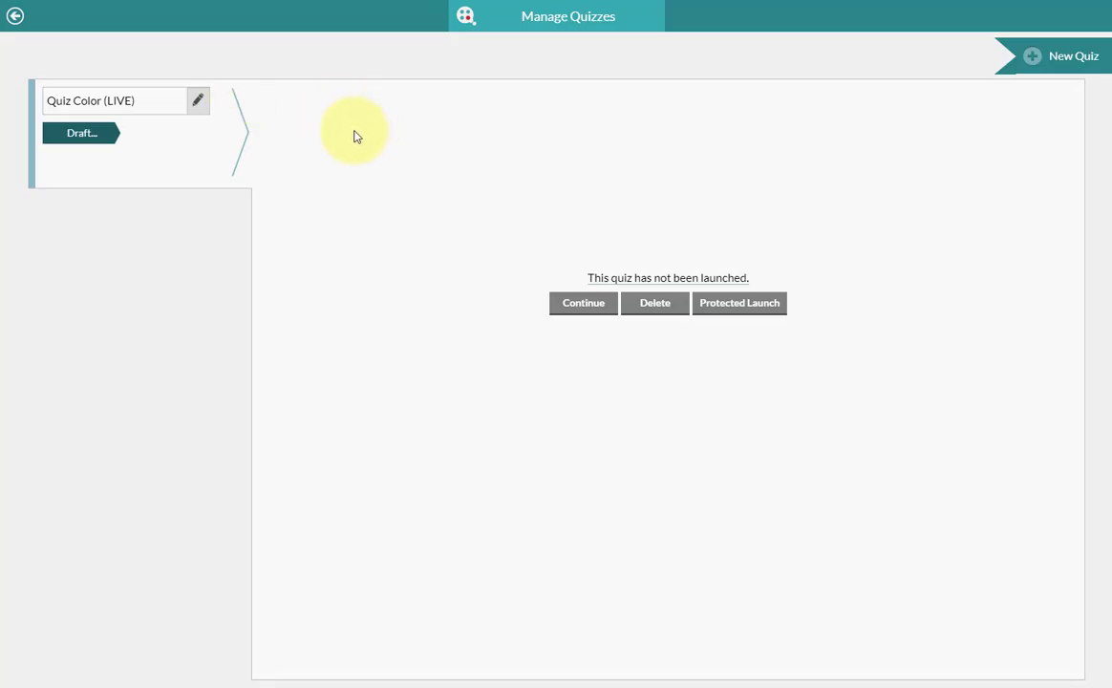
Create a second quiz, show the solution area of its first question, and close the quiz
left_click(1057, 57)
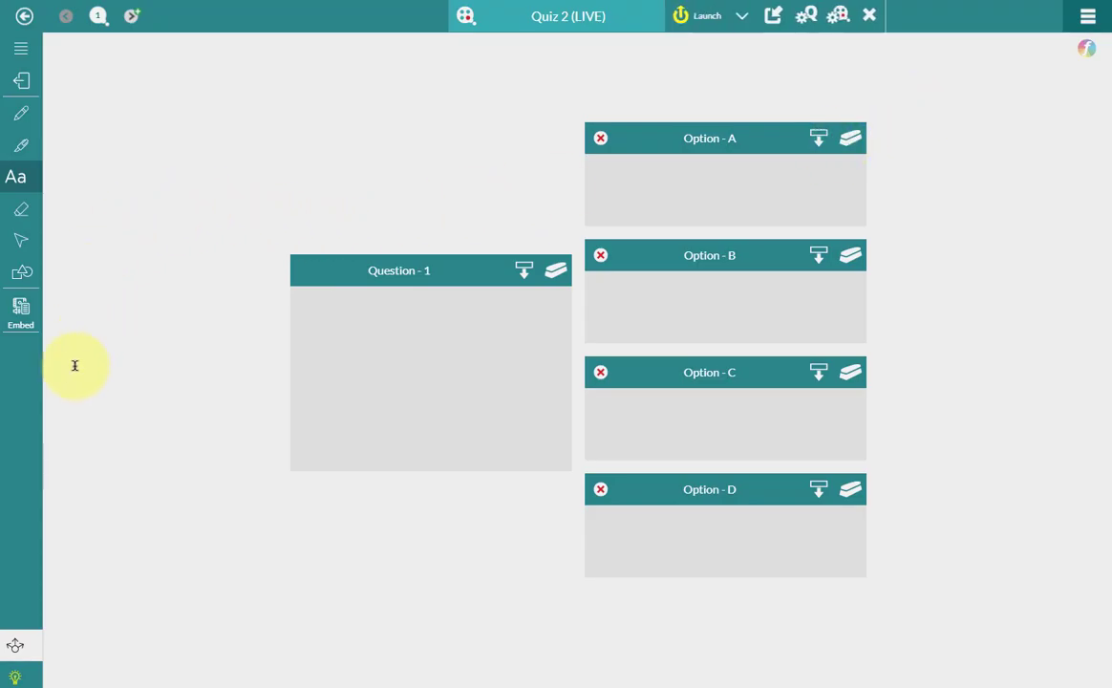
left_click(14, 678)
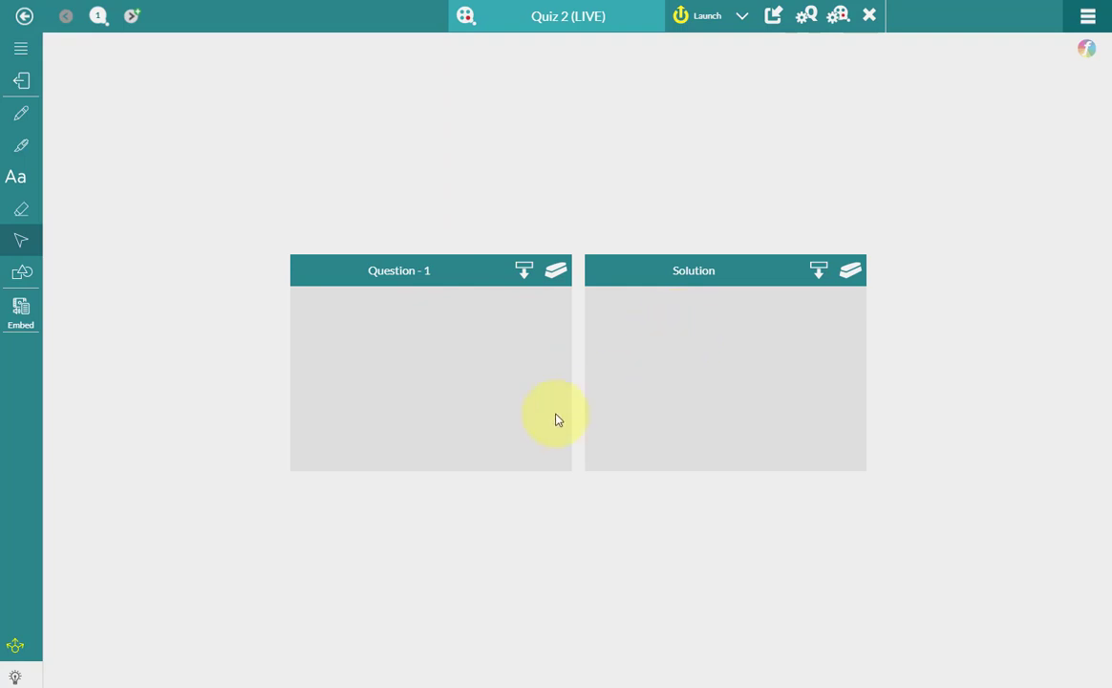
left_click(15, 648)
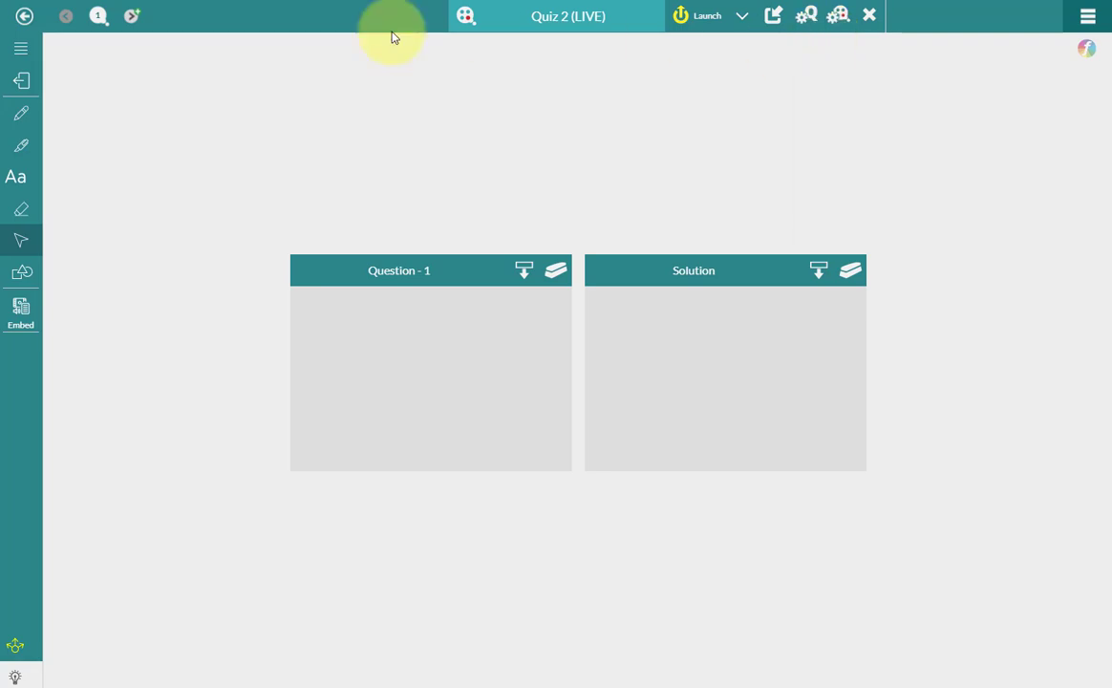
left_click(24, 17)
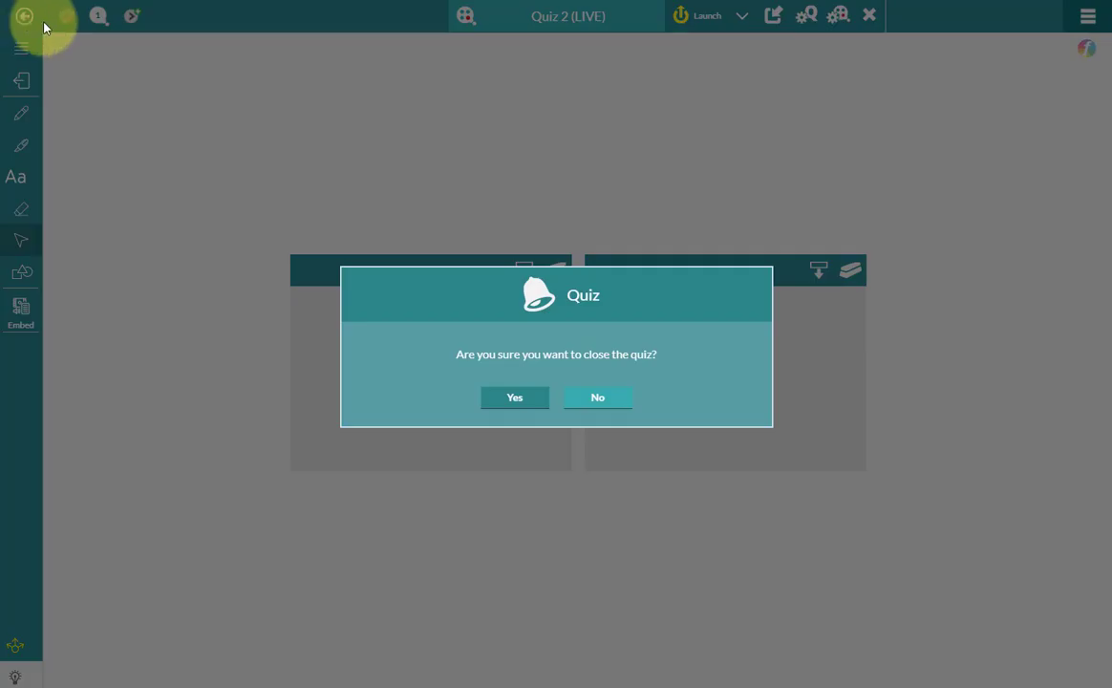
left_click(528, 399)
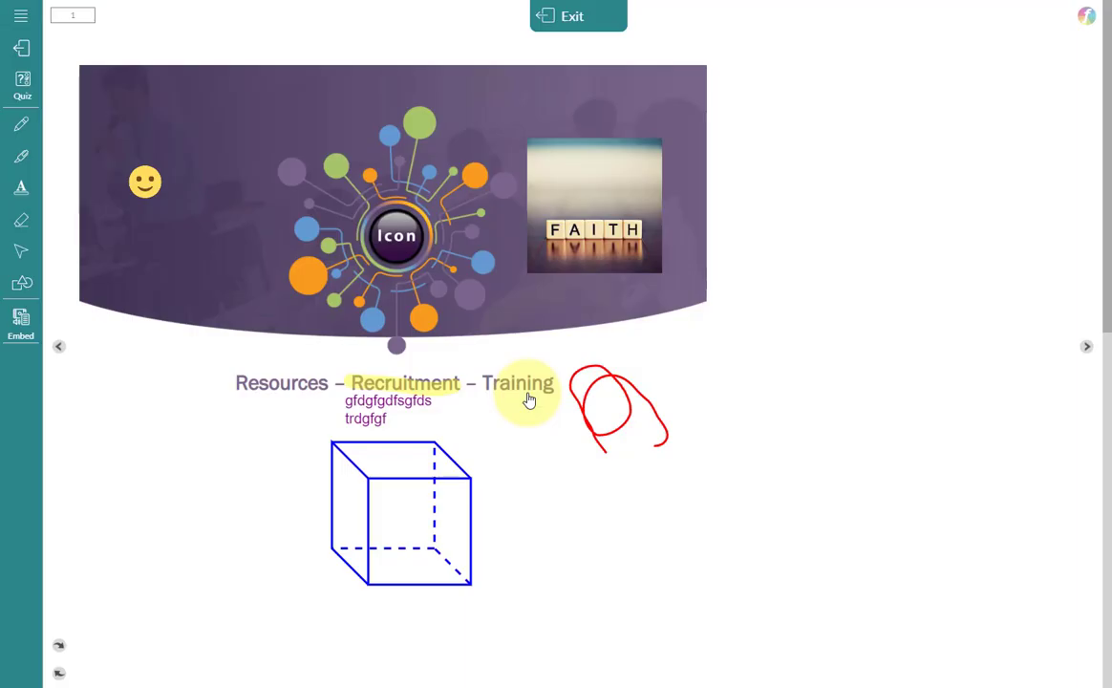
Delete the draft Quiz 2 from the list of quizzes
left_click(29, 95)
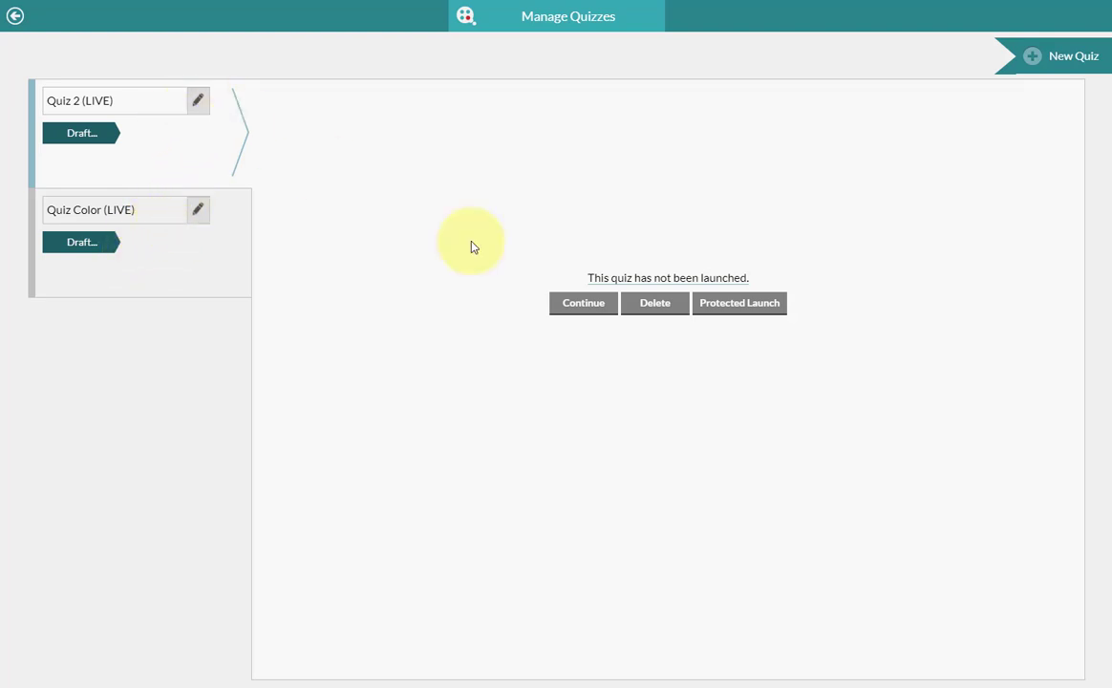
left_click(656, 303)
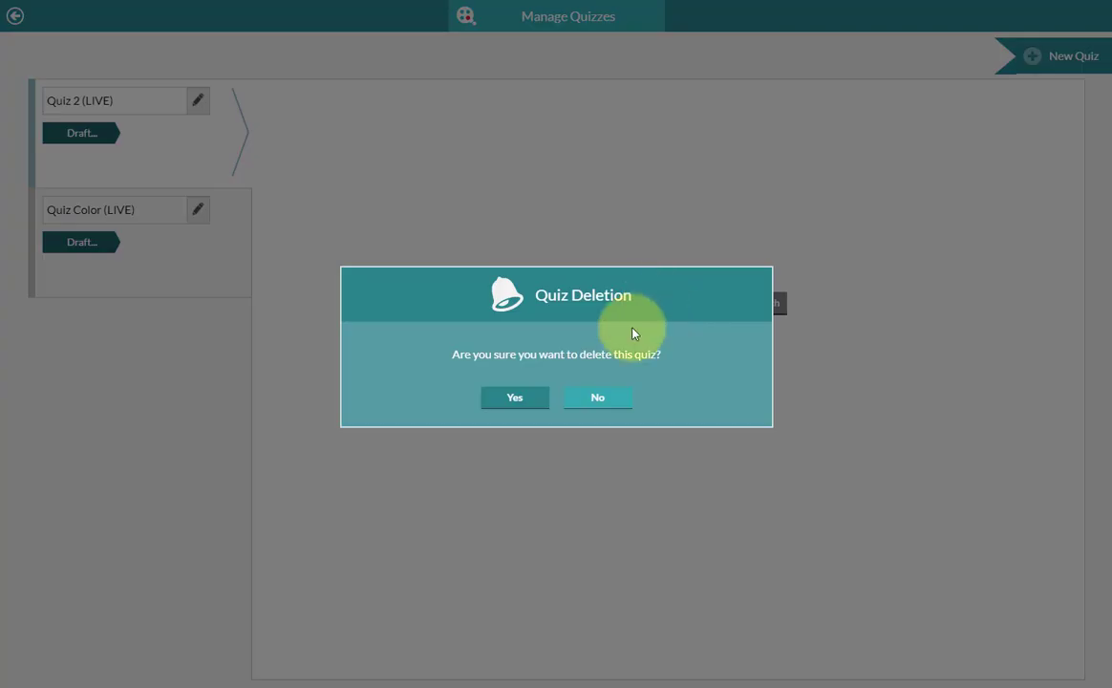
left_click(534, 395)
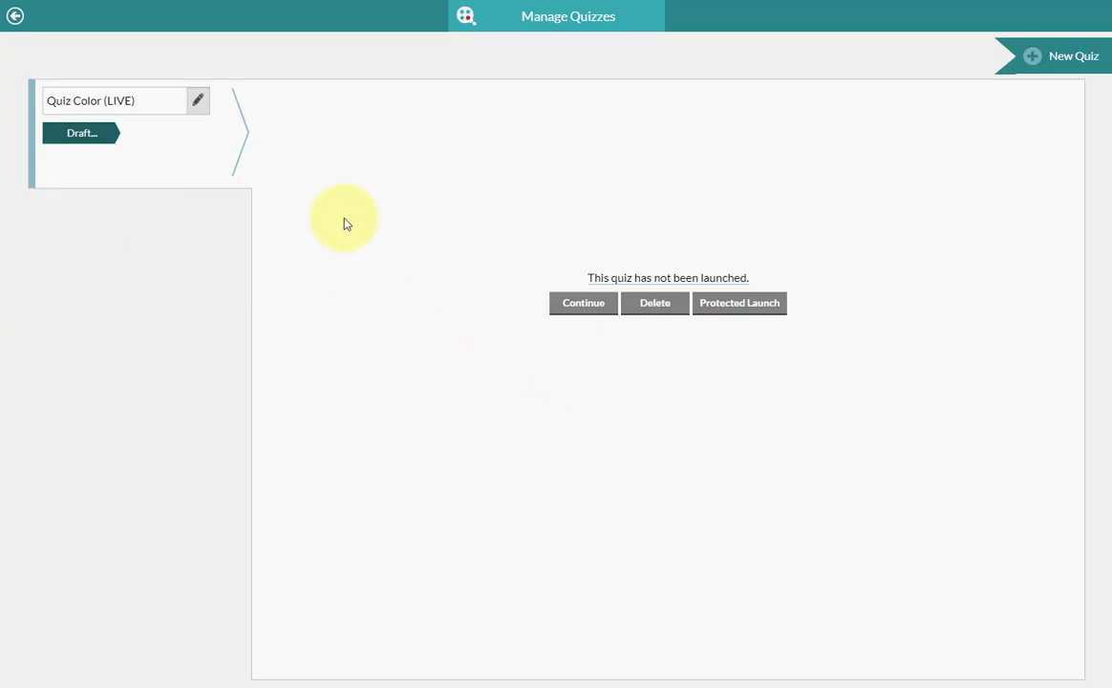
Reopen the Quiz Color draft for editing and try to launch it
left_click(592, 311)
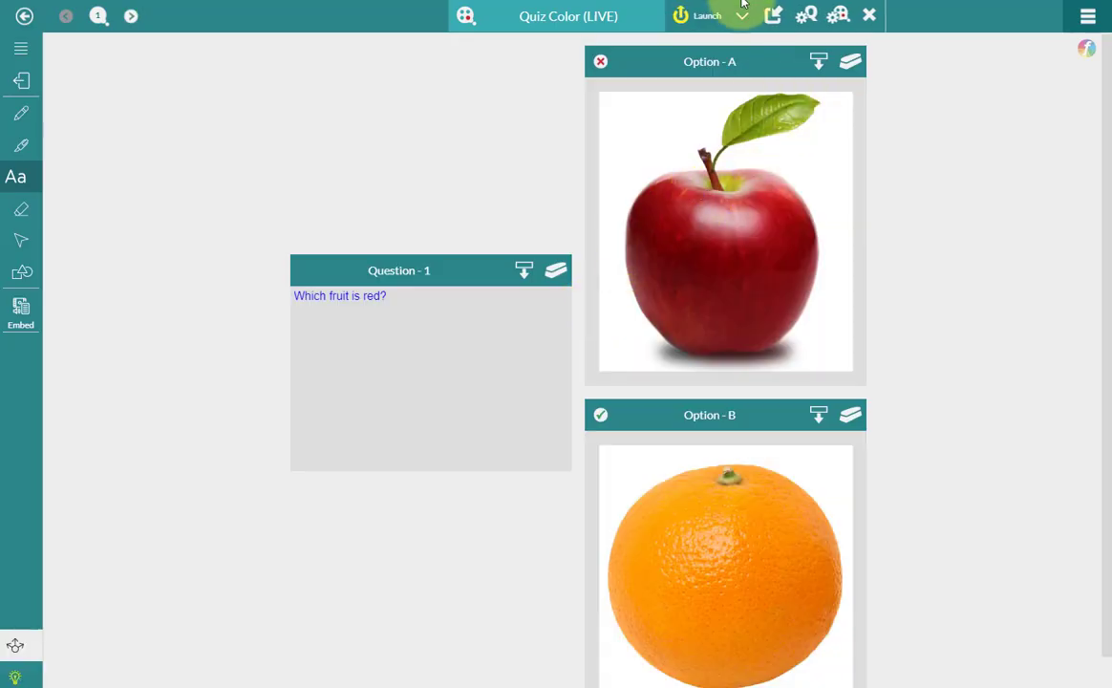
left_click(743, 17)
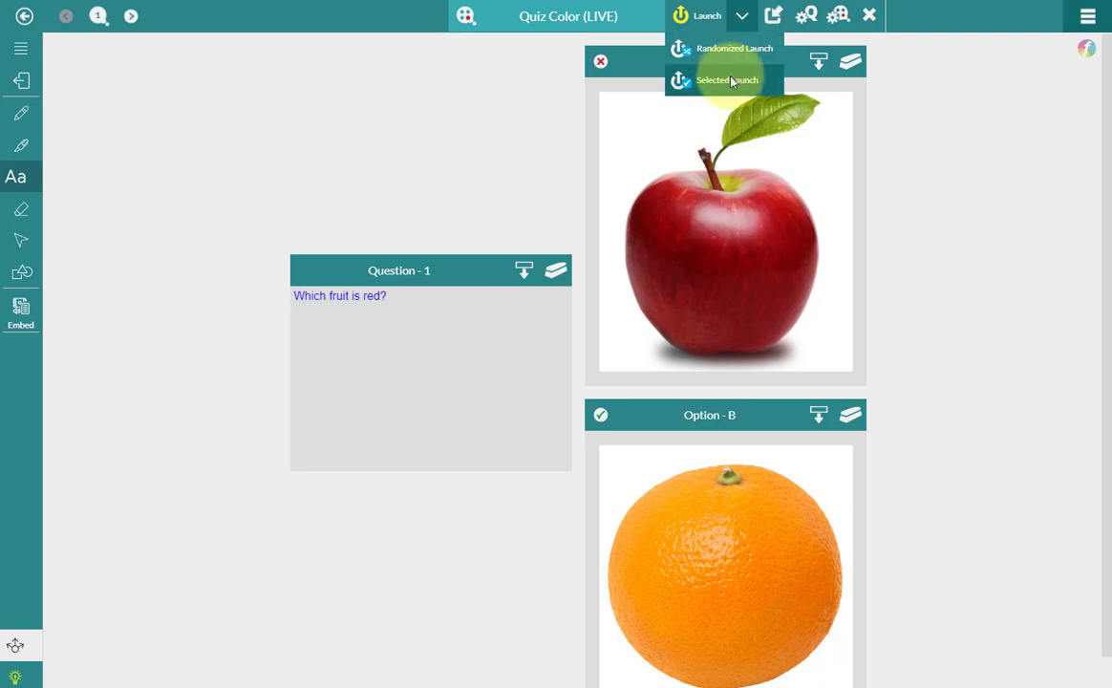
left_click(676, 15)
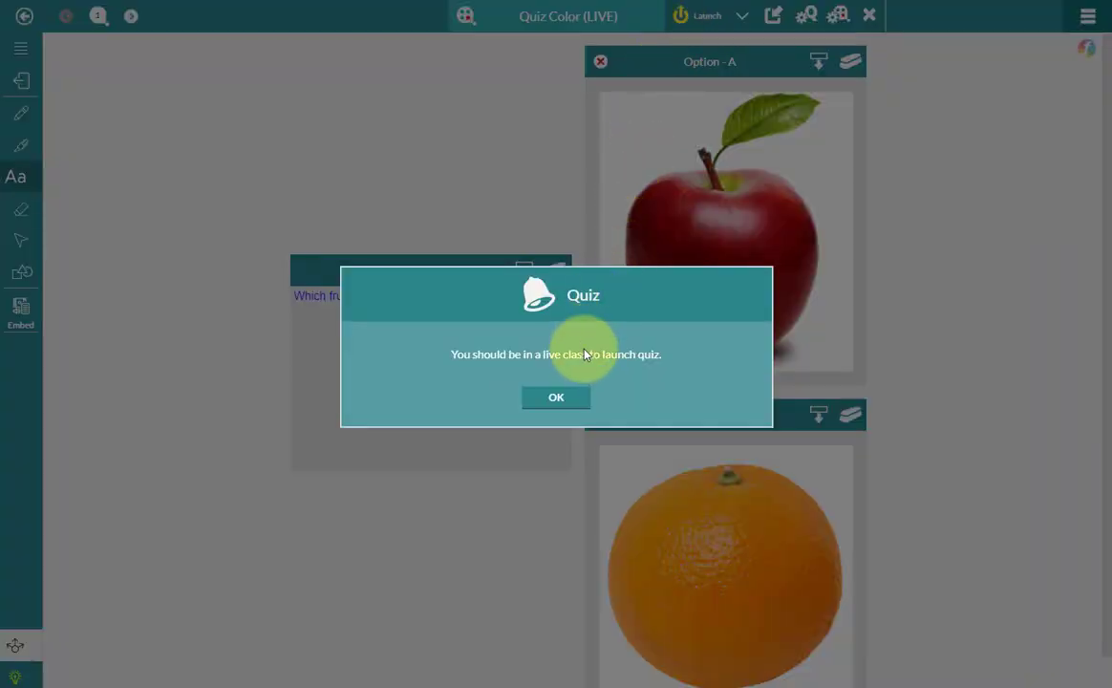
left_click(557, 399)
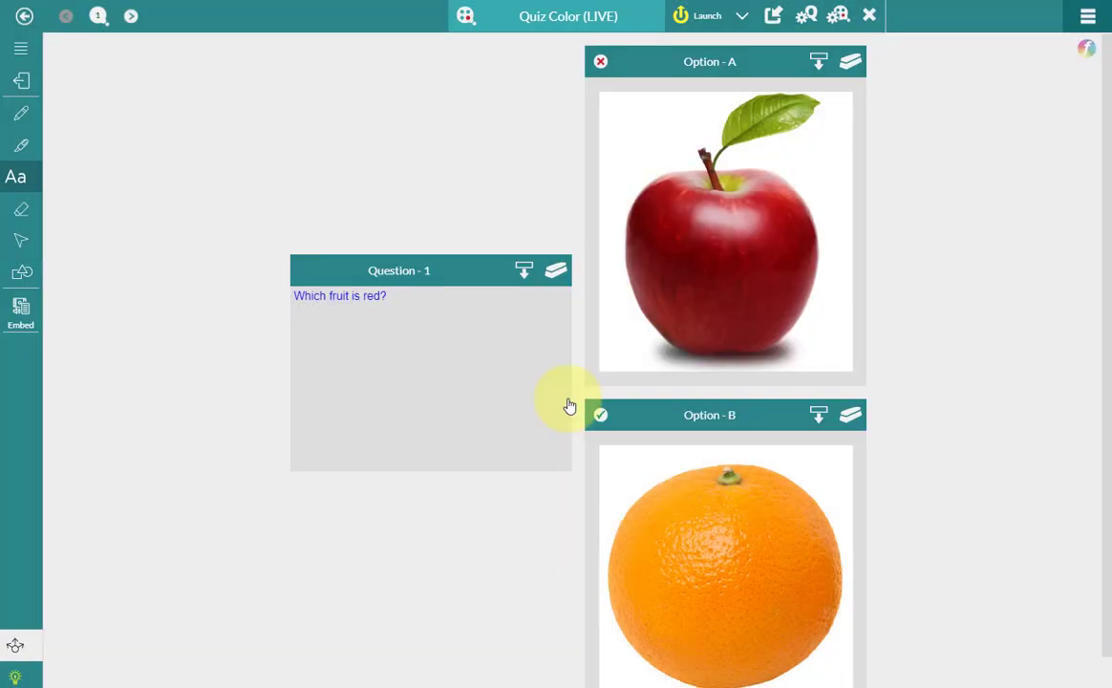
Open the participants manager of a Selected Launch for the quiz, and close it without launching
left_click(743, 16)
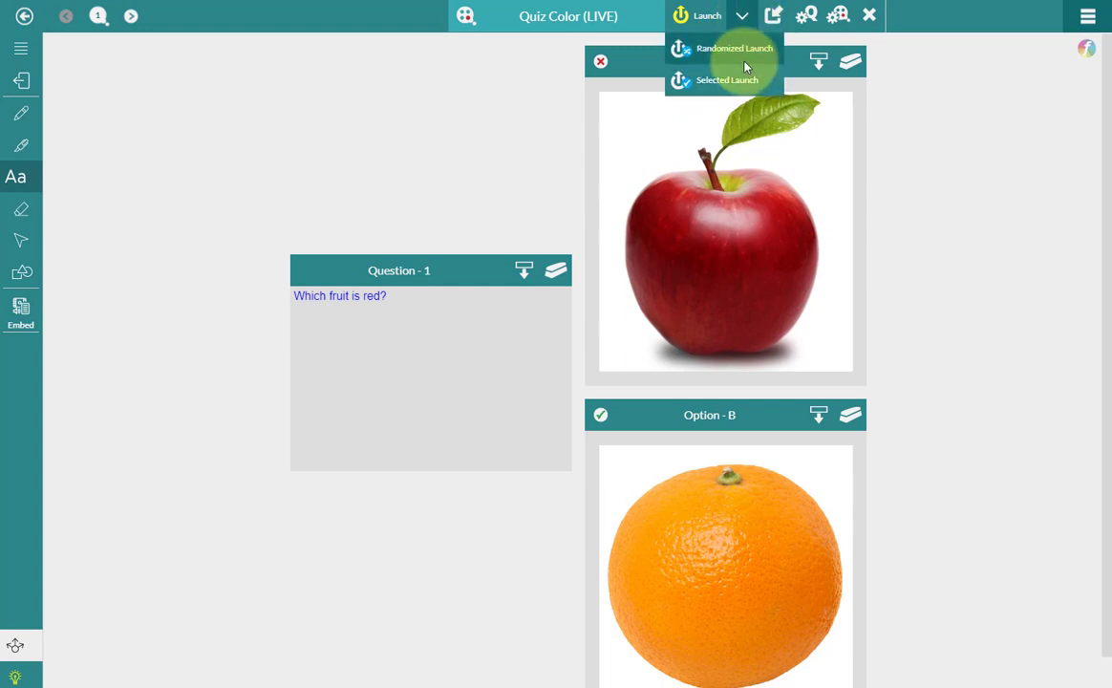
left_click(726, 81)
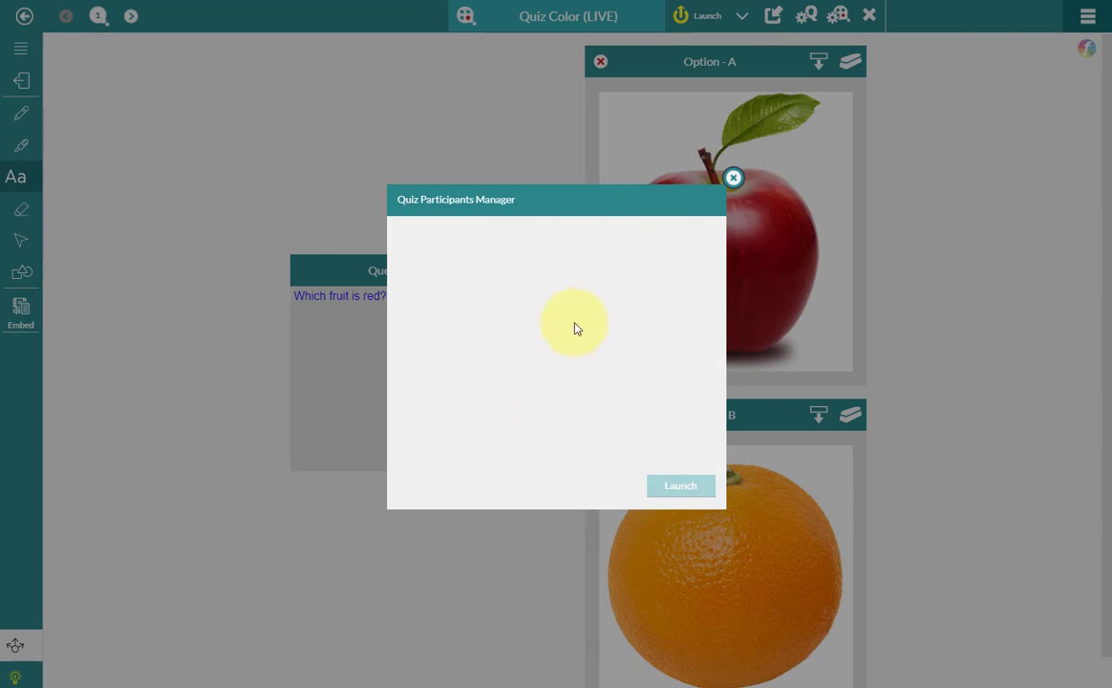
left_click(733, 180)
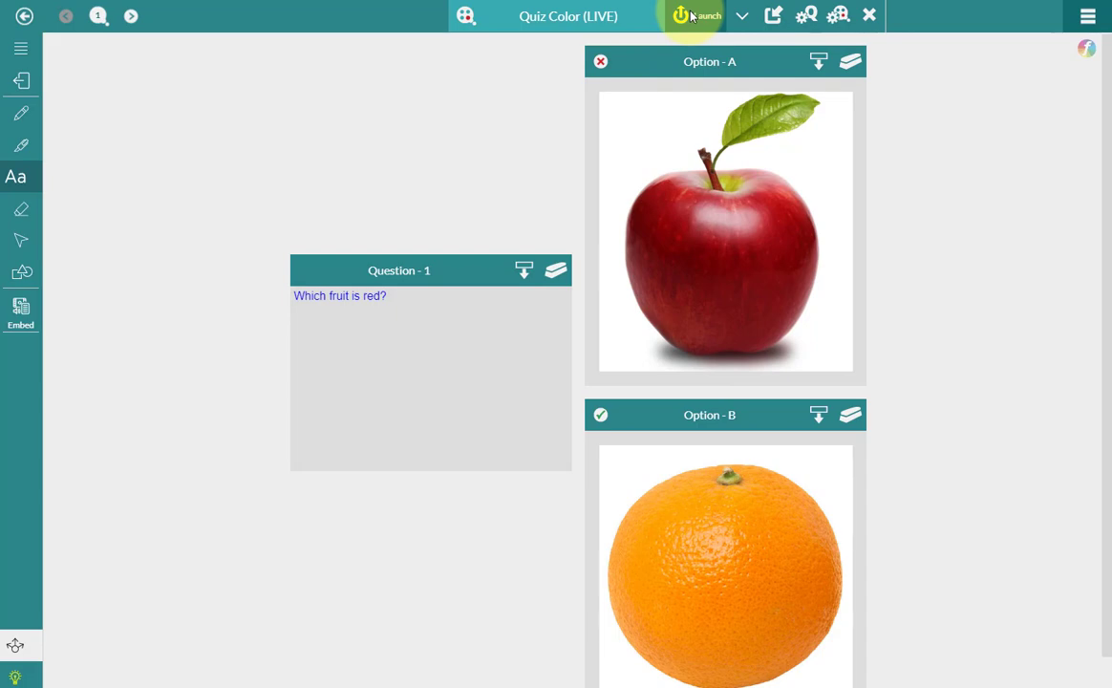
triple_click(419, 305)
left_click(418, 304)
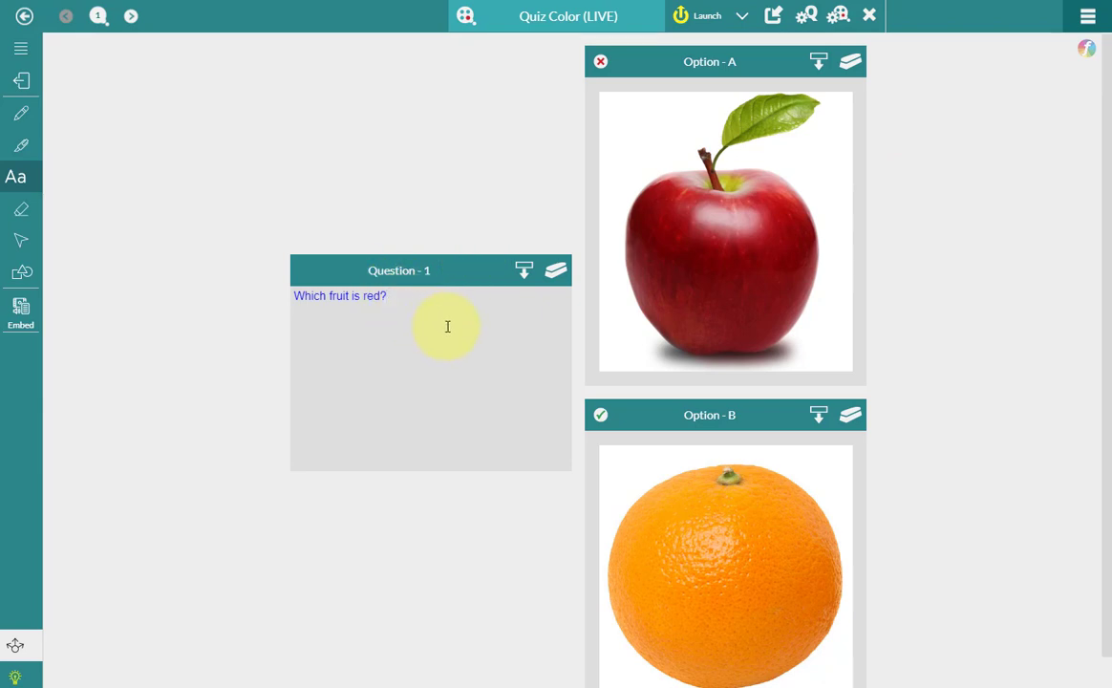
Close the Quiz Color quiz and exit the preparation view of the Lesson 1 whiteboard
left_click(17, 19)
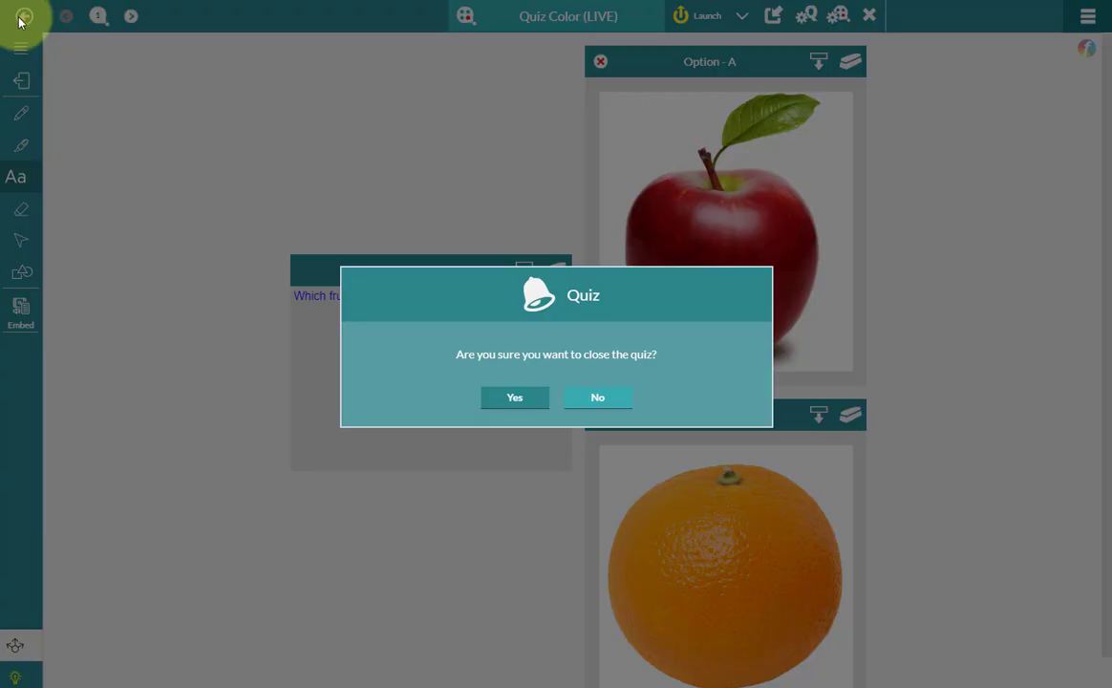
left_click(515, 397)
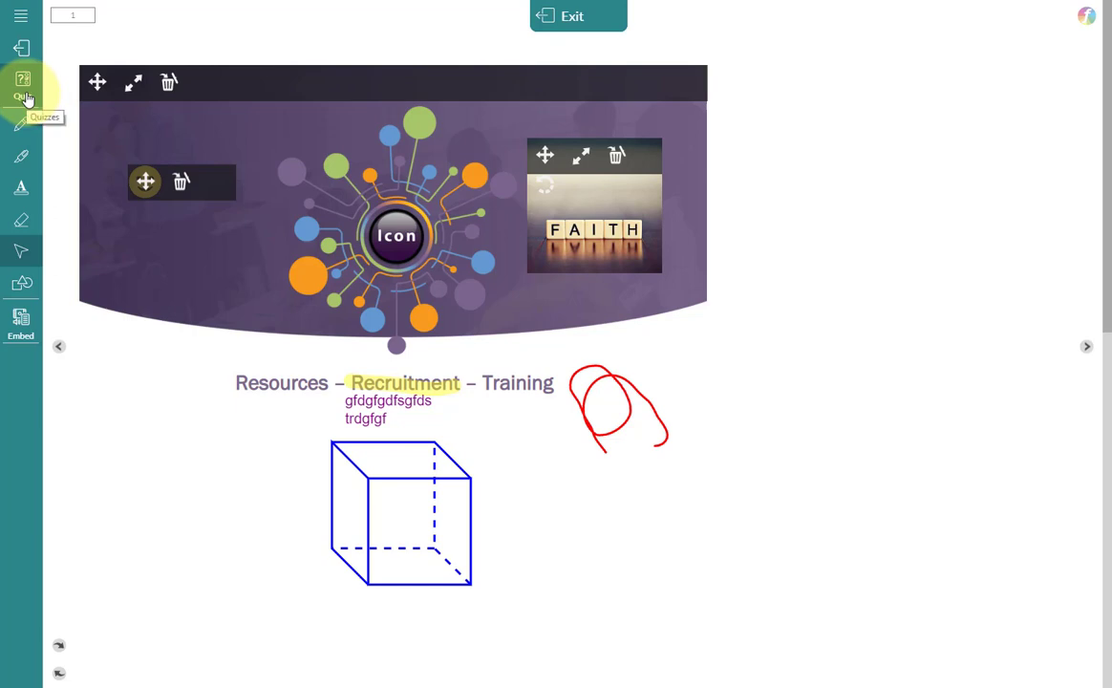
left_click(593, 32)
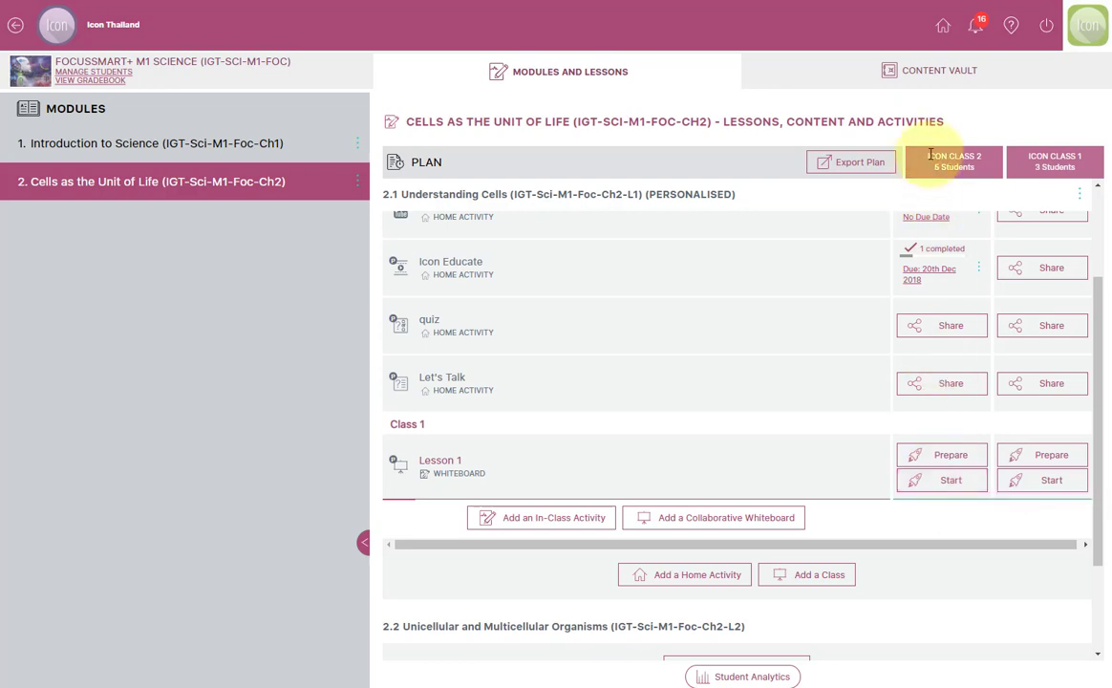
Start the Lesson 1 whiteboard class for Icon Class 2
left_click(948, 487)
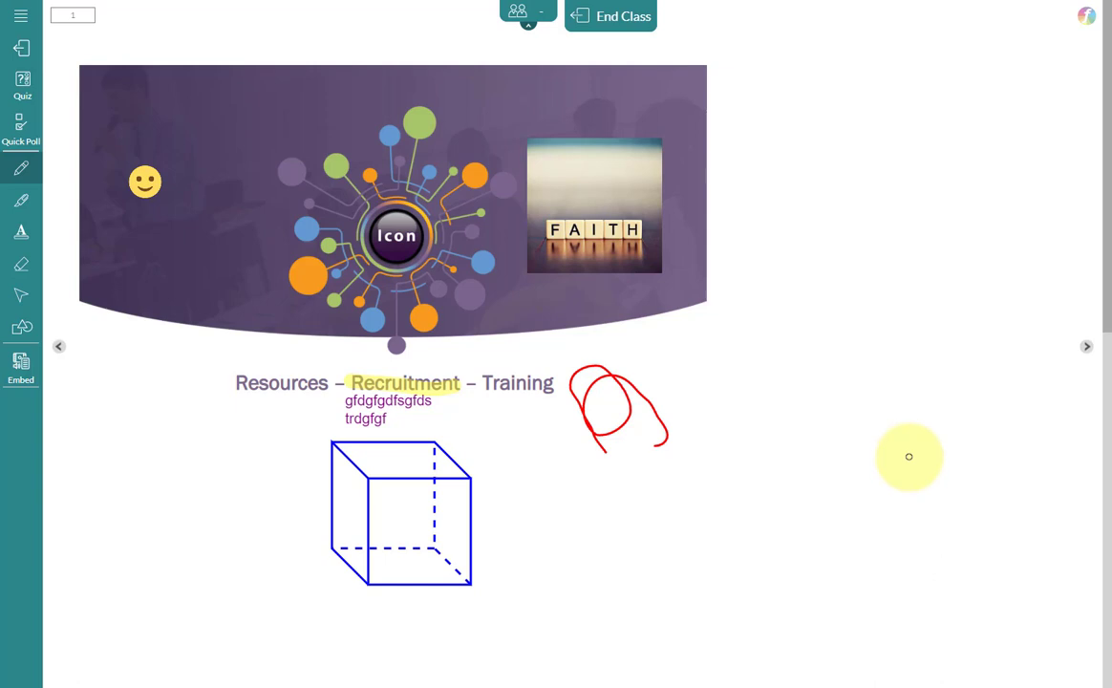
left_click(528, 4)
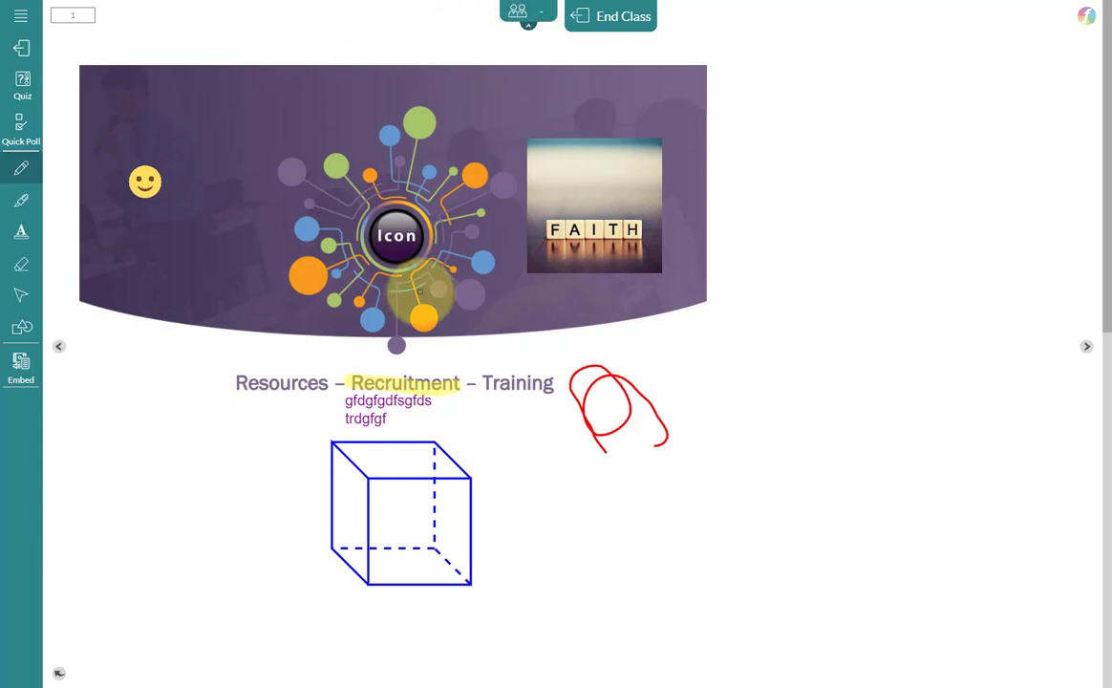
left_click(327, 686)
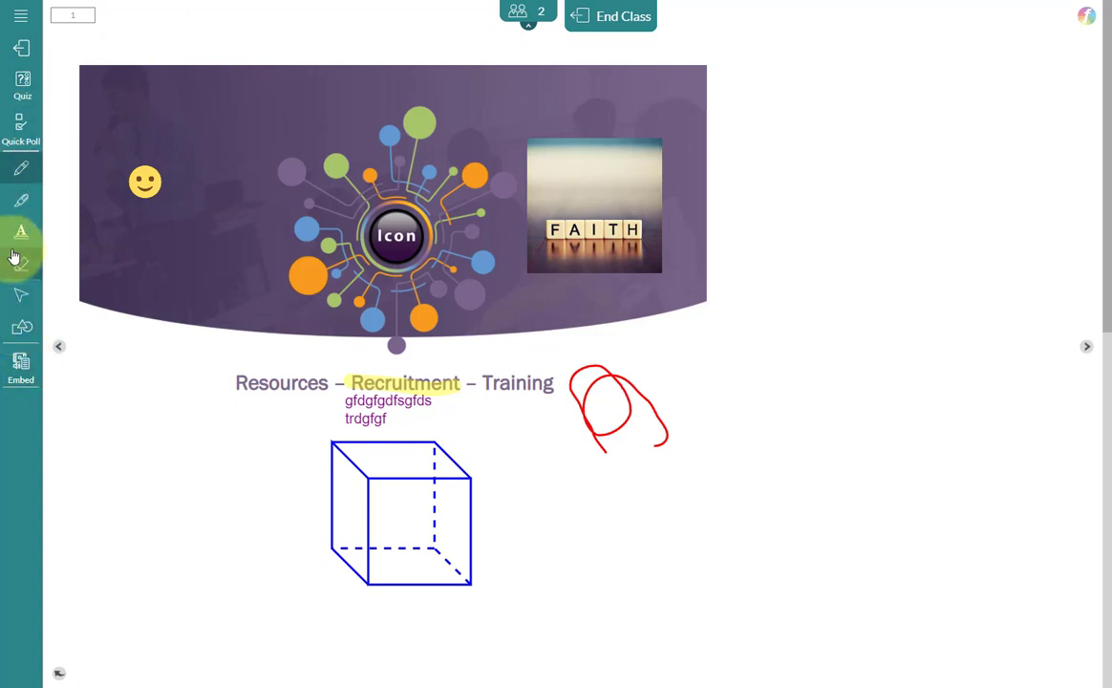
Open the participants manager, blank all students' screens, and unblank them again
left_click(531, 17)
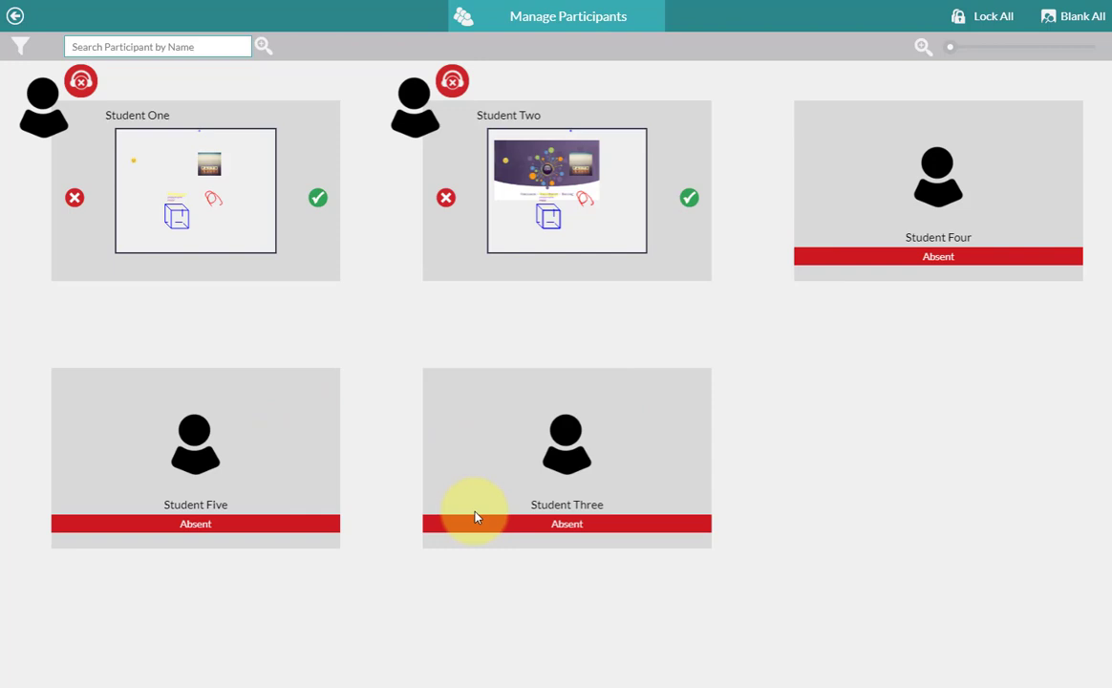
mouse_move(951, 53)
left_mouse_down()
mouse_move(1002, 53)
mouse_move(941, 43)
left_mouse_up()
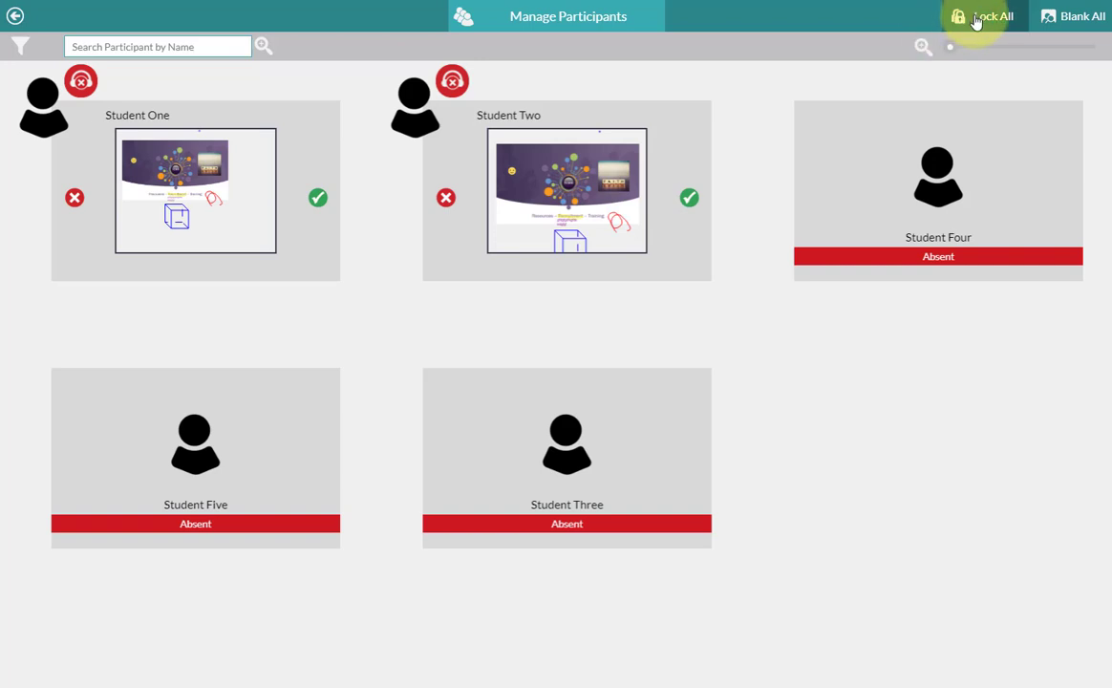
left_click(1057, 21)
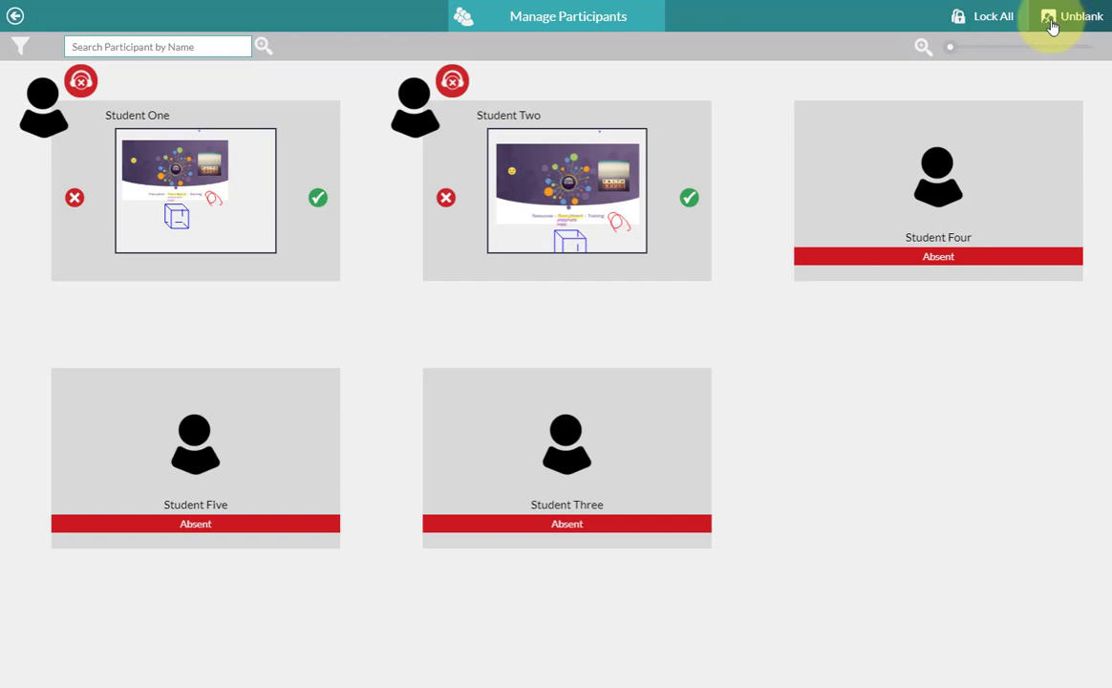
left_click(1052, 26)
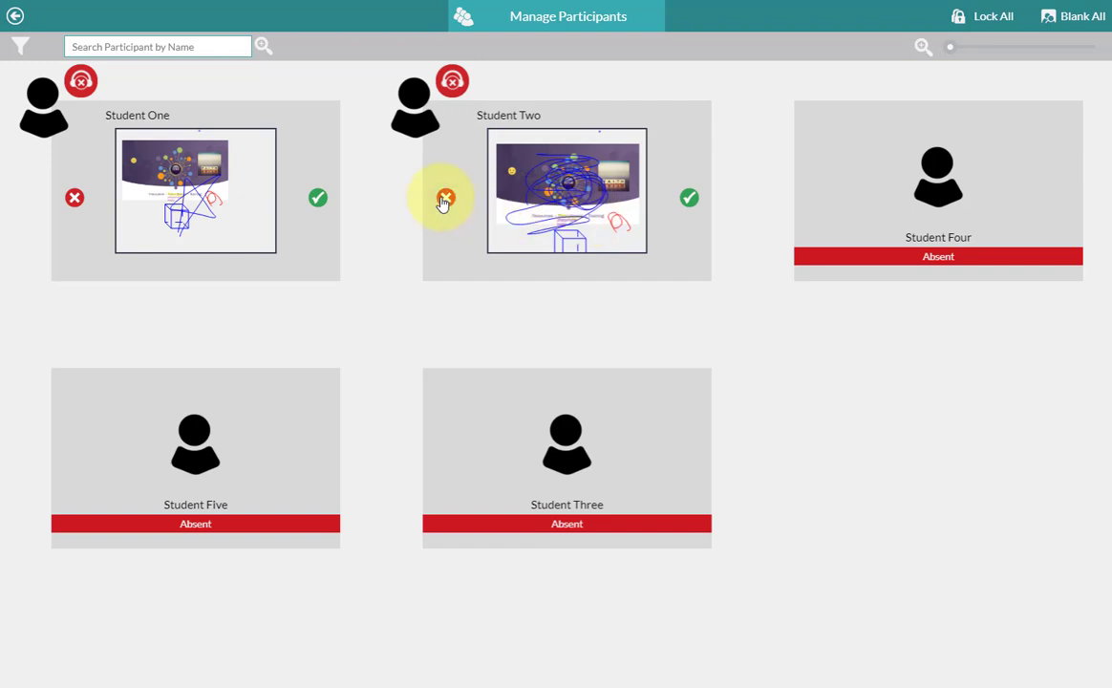
Mark Student Two's whiteboard as wrong with a red cross, peek at that student's screen, and exit the peek
left_click(535, 234)
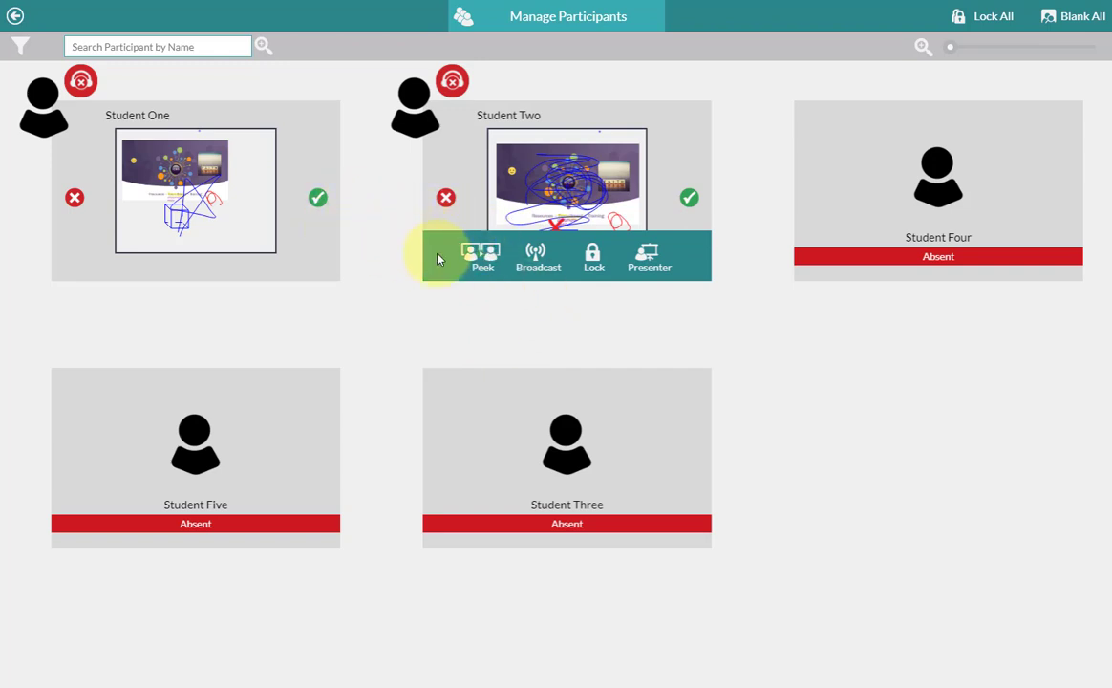
left_click(482, 272)
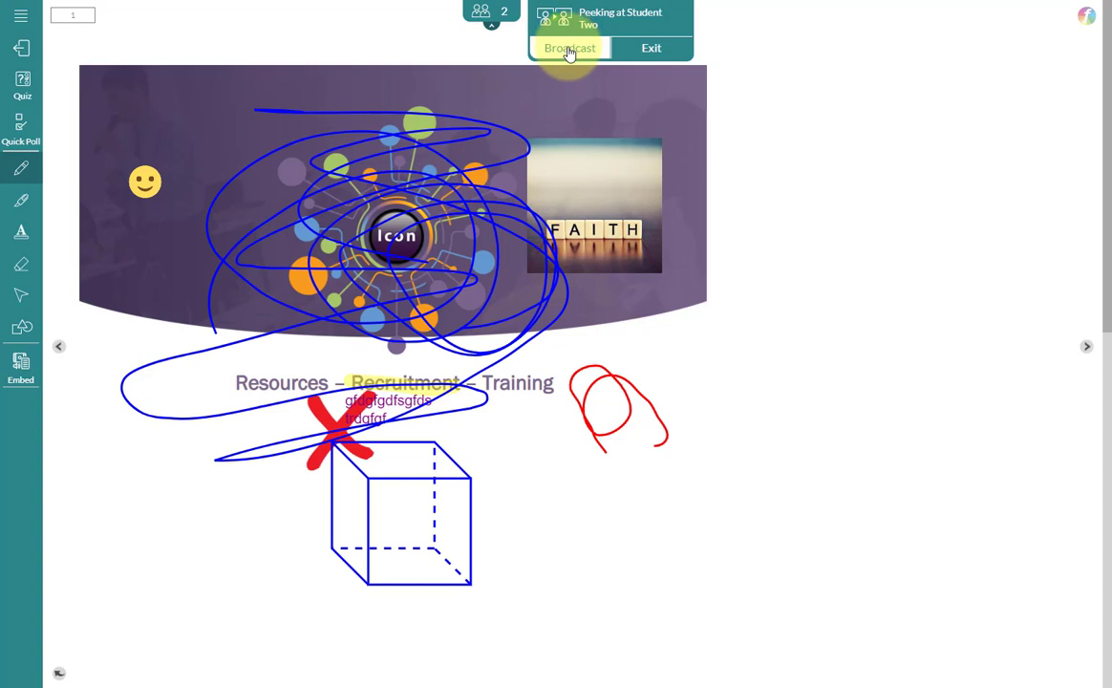
left_click(646, 56)
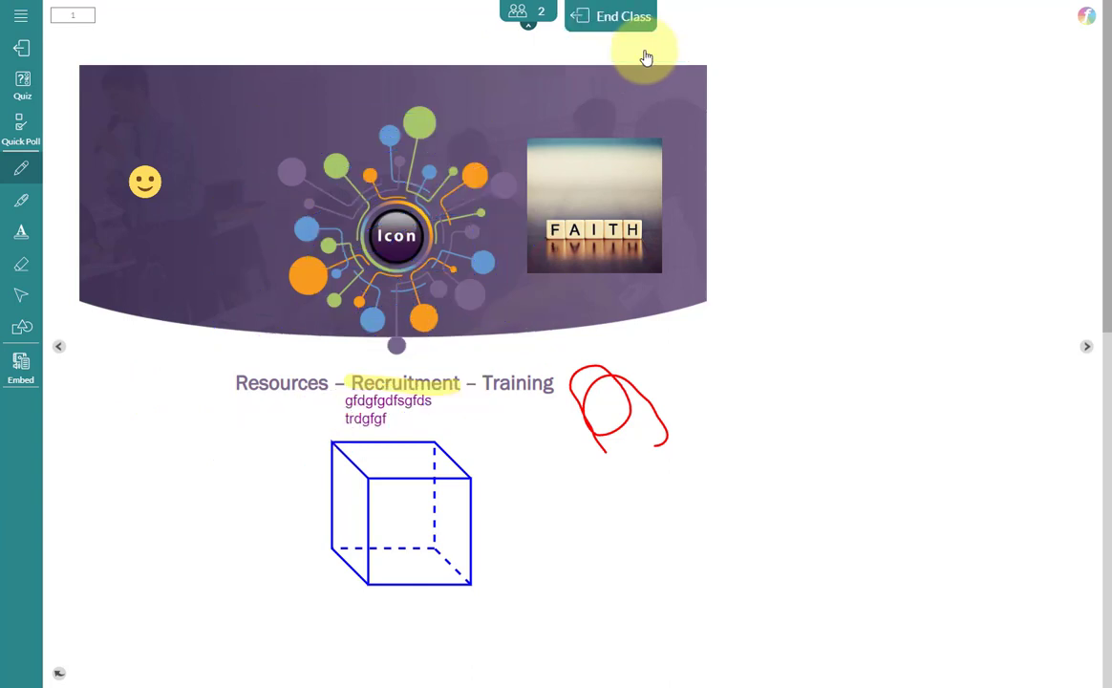
Show the participant control options for Student Two in the participants manager and return to the whiteboard
left_click(536, 10)
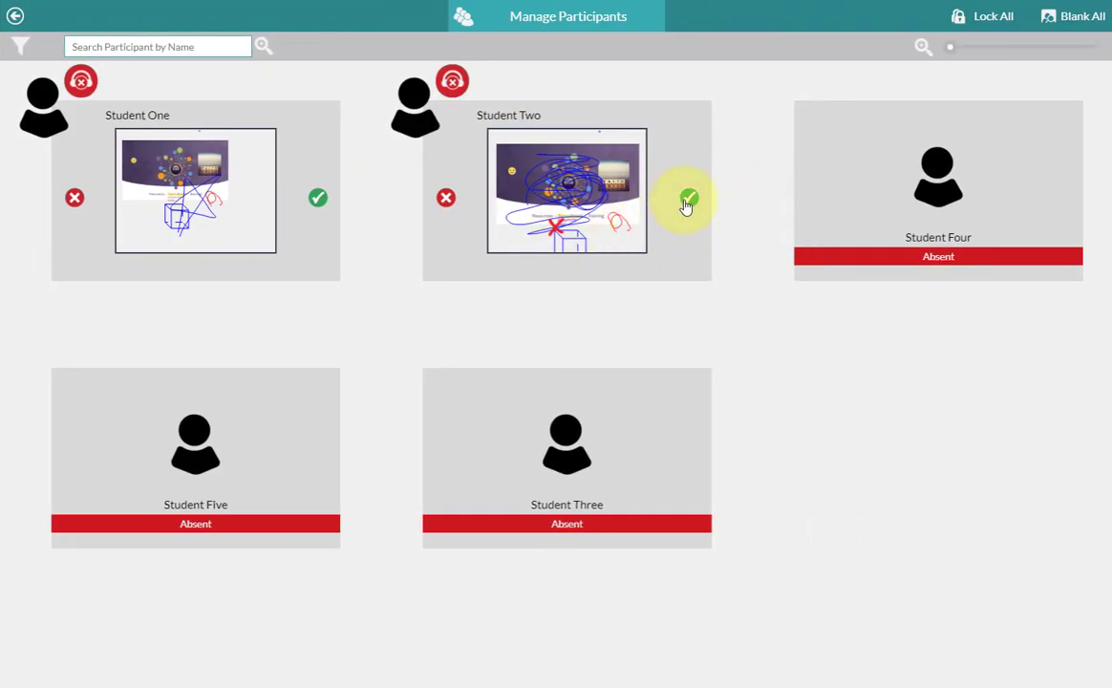
left_click(565, 197)
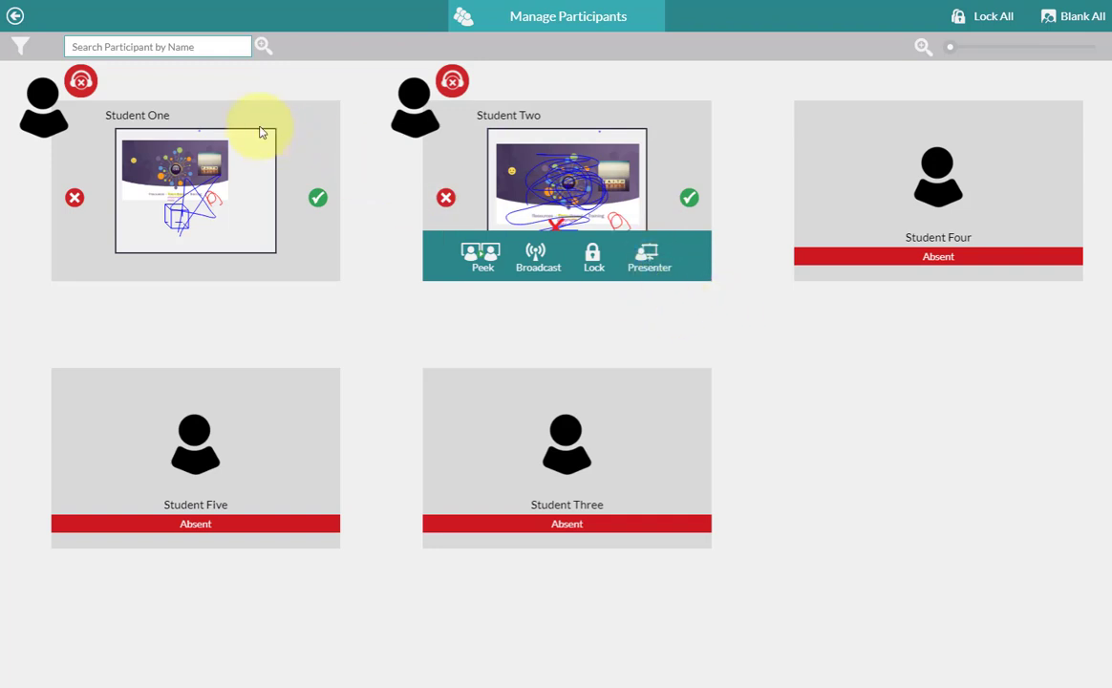
left_click(15, 17)
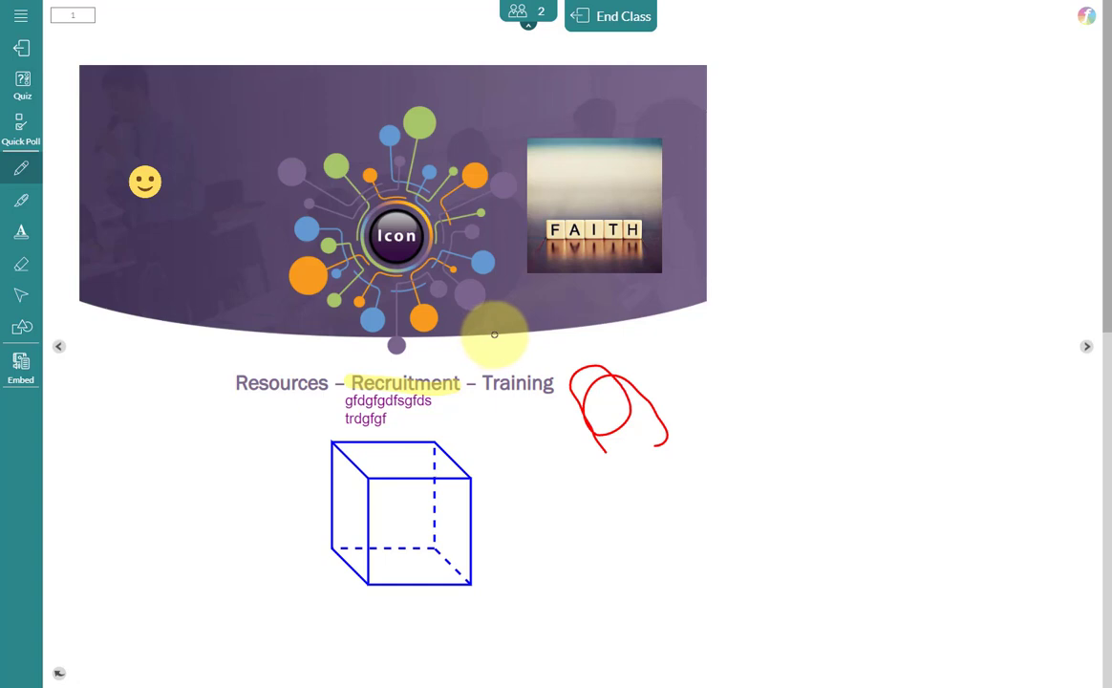
Review the participants manager once more, leave it, and end the class
left_click(518, 17)
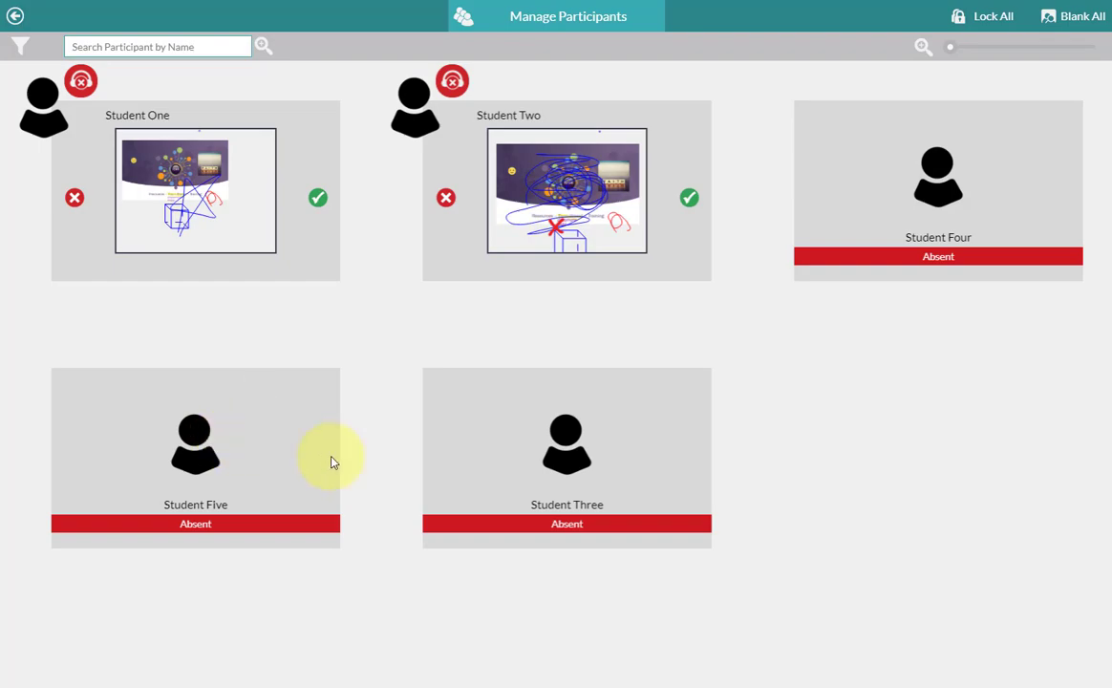
left_click(15, 15)
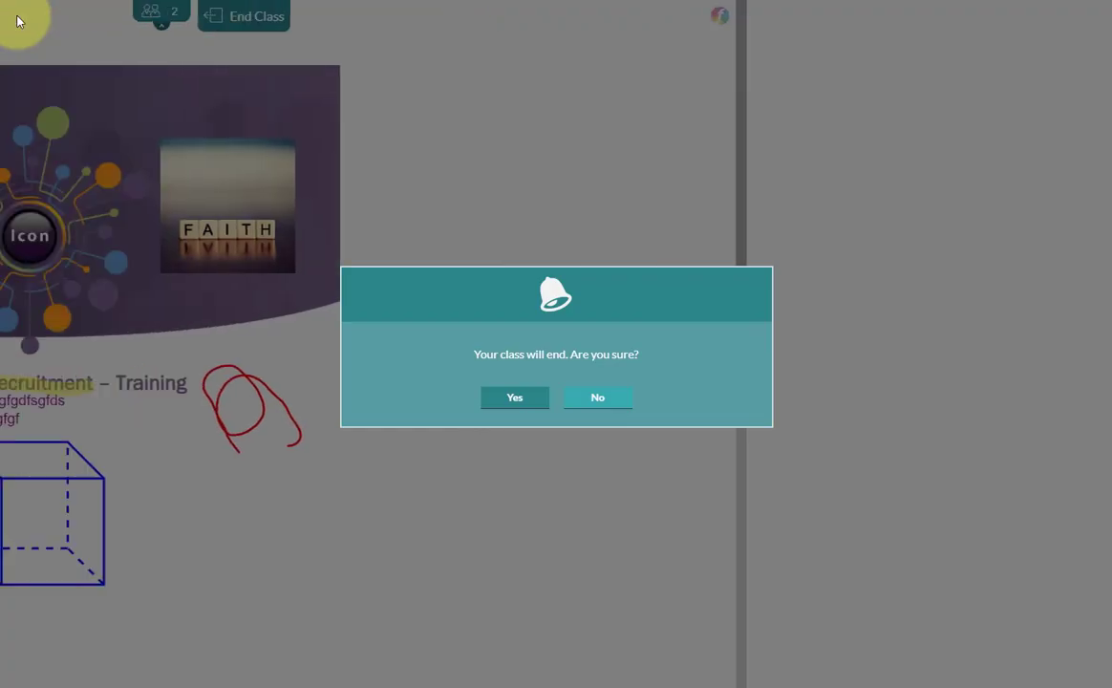
left_click(513, 399)
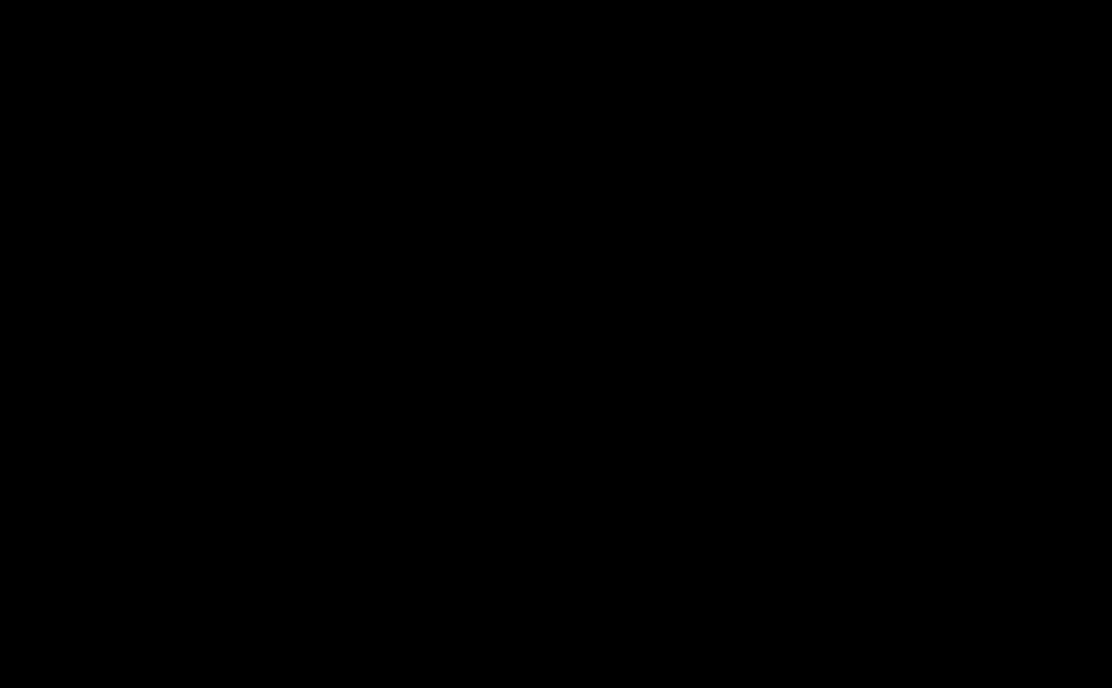